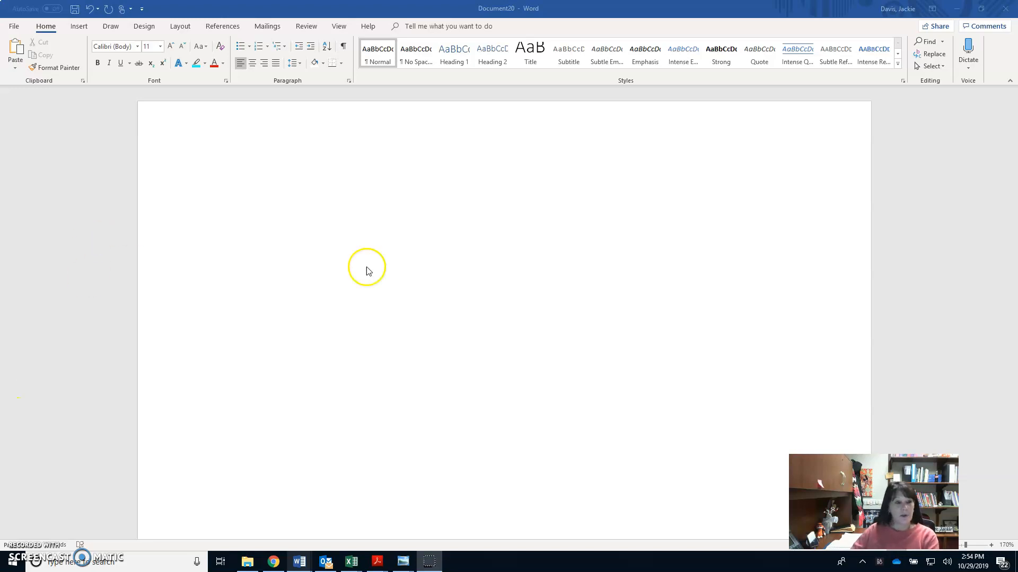
# Enter the sentence "Now is the time for all good men to come to the aid of their country." in the blank document.
pyautogui.click(267, 173)
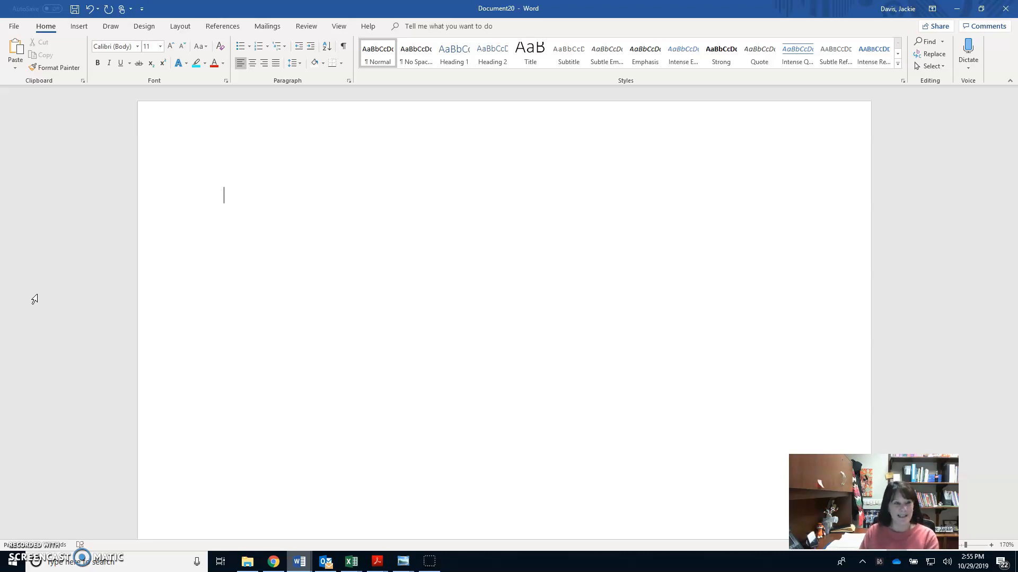
pyautogui.write('Now is')
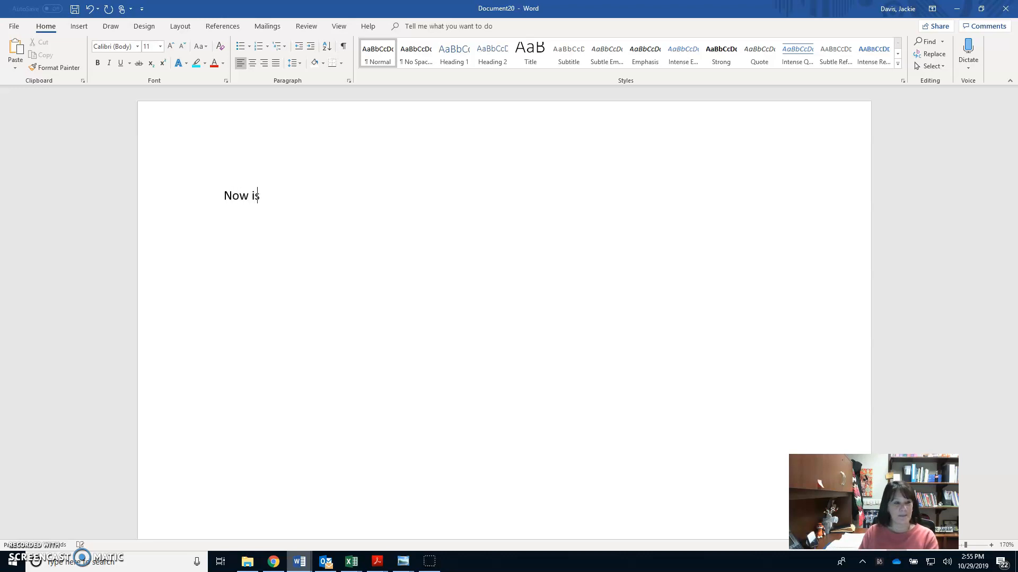
pyautogui.write(' the time for all good ment')
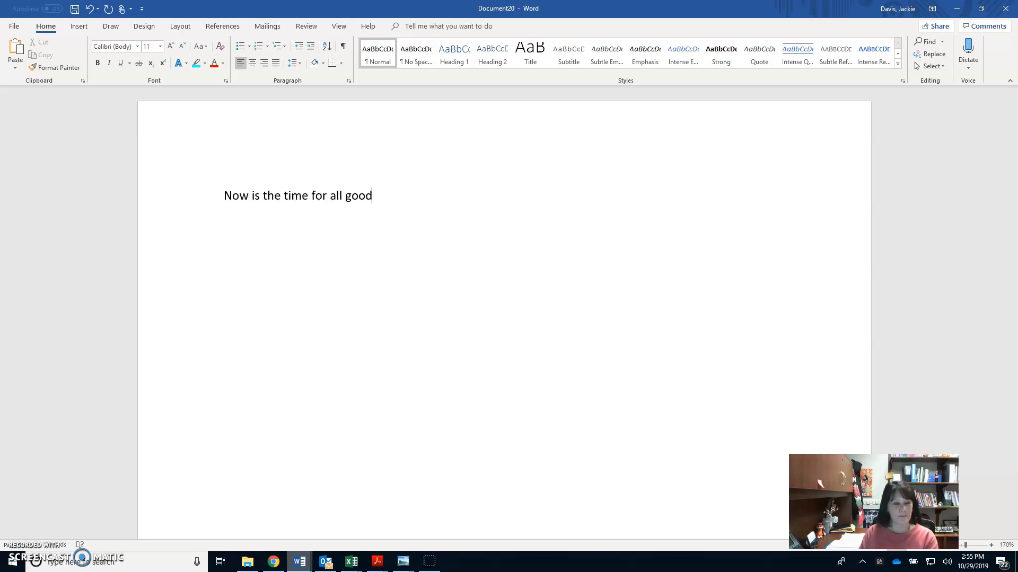
pyautogui.press('BackSpace')
pyautogui.press('BackSpace')
pyautogui.write('to come to the aid of their country.')
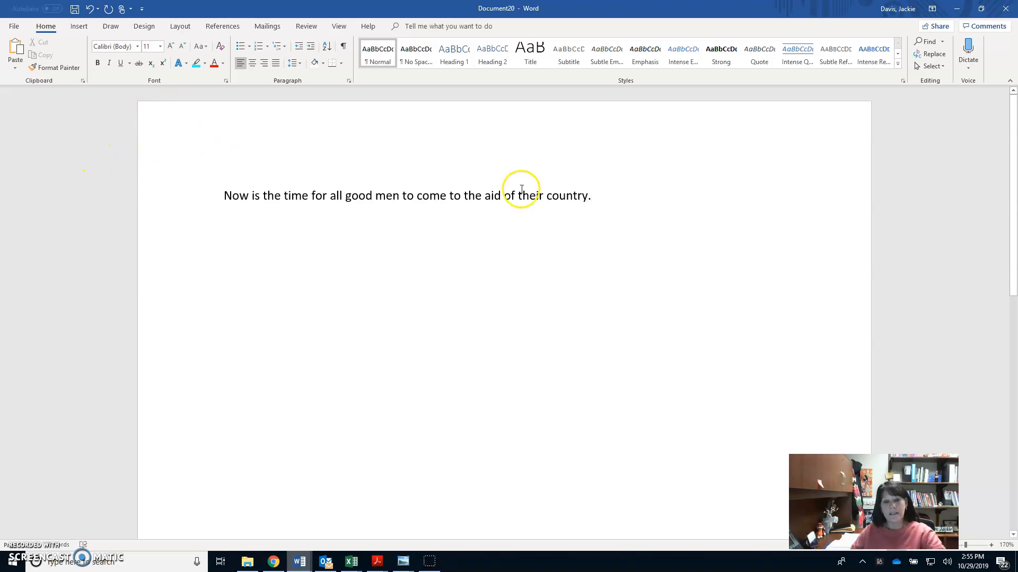
# Insert a page break after the sentence and enter the heading "References" on the new page, followed by a new line.
pyautogui.click(603, 192)
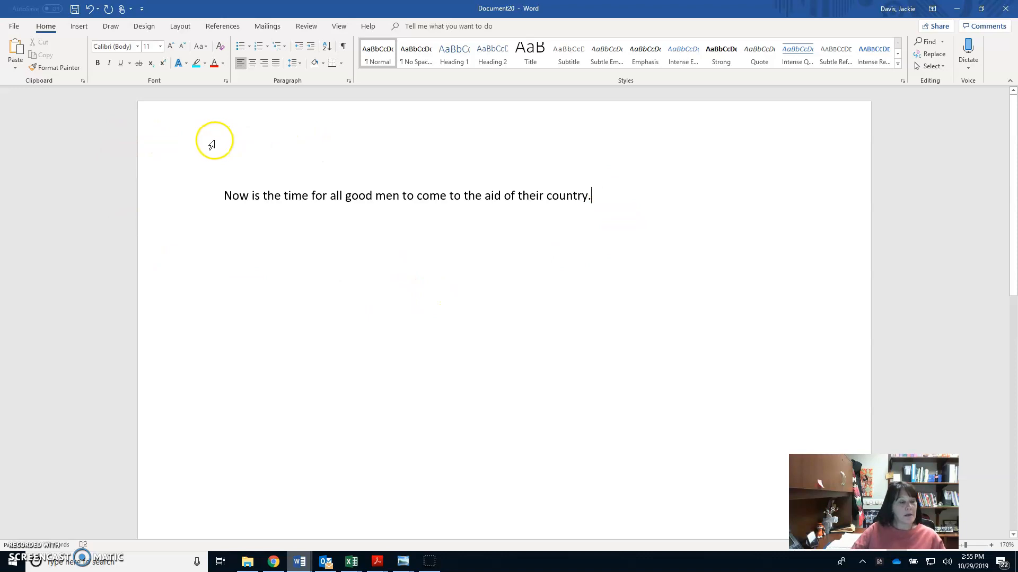
pyautogui.click(79, 28)
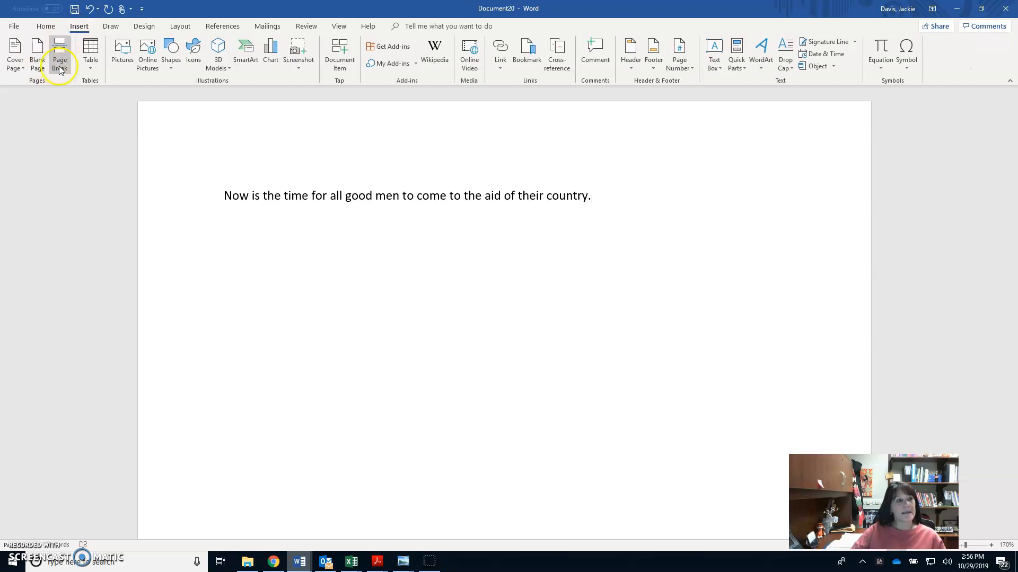
pyautogui.click(60, 67)
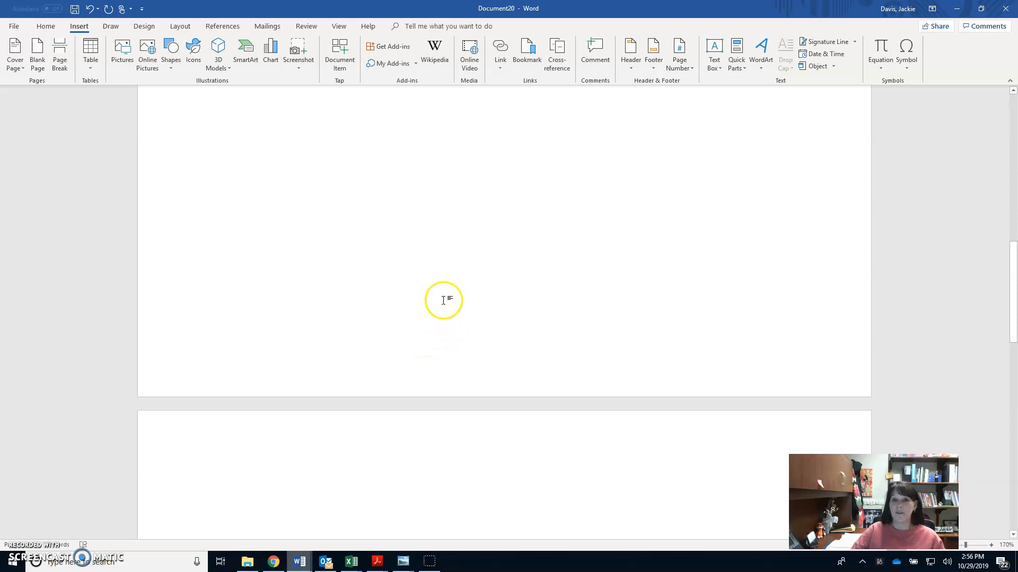
pyautogui.scroll(-1, 444, 300)
pyautogui.scroll(-2, 444, 299)
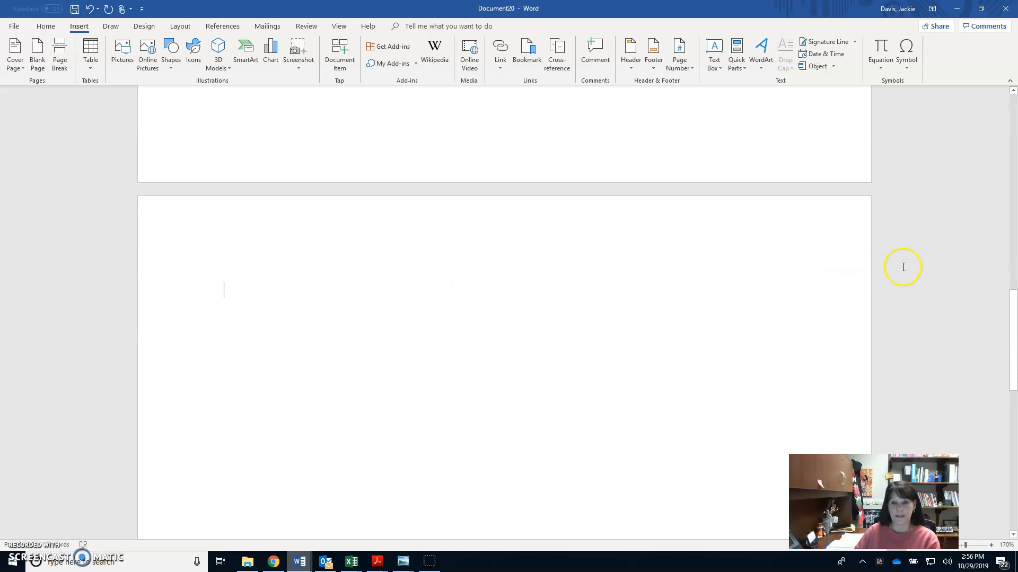
pyautogui.write('References')
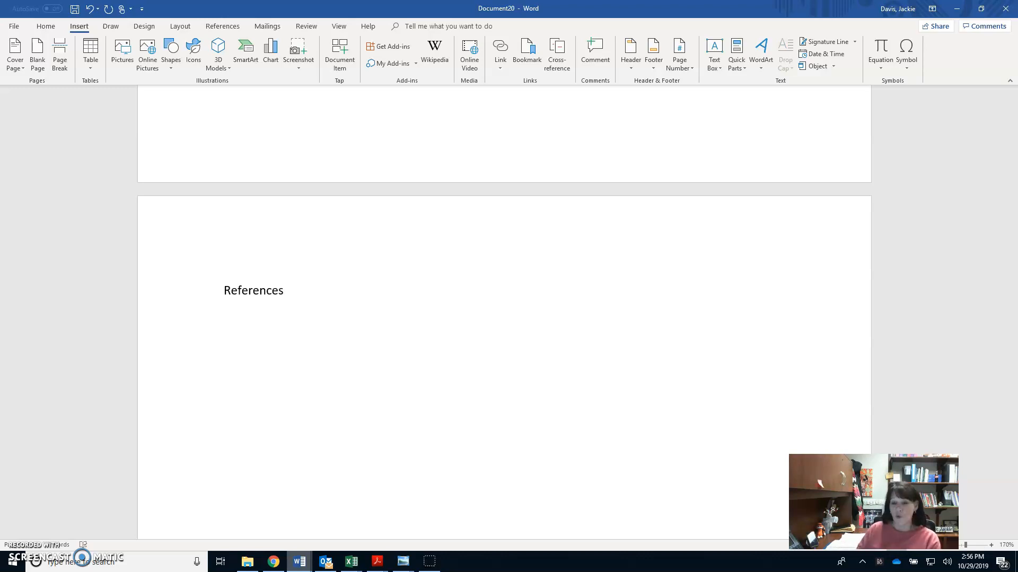
pyautogui.press('Return')
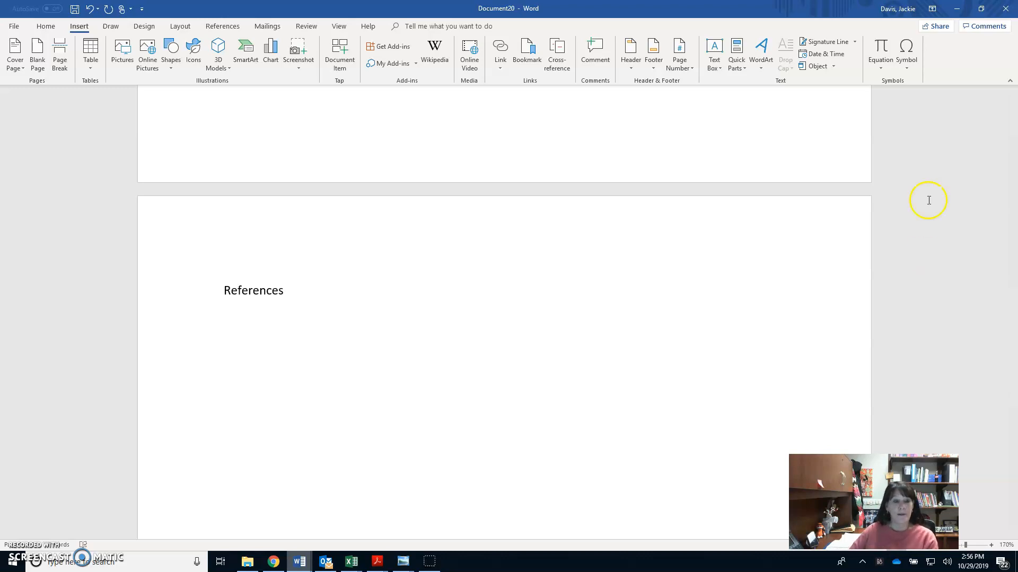
# Switch to Google Scholar in Chrome and copy the APA citation of "Down syndrome phenotypes: the consequences of chromosomal imbalance".
pyautogui.click(273, 562)
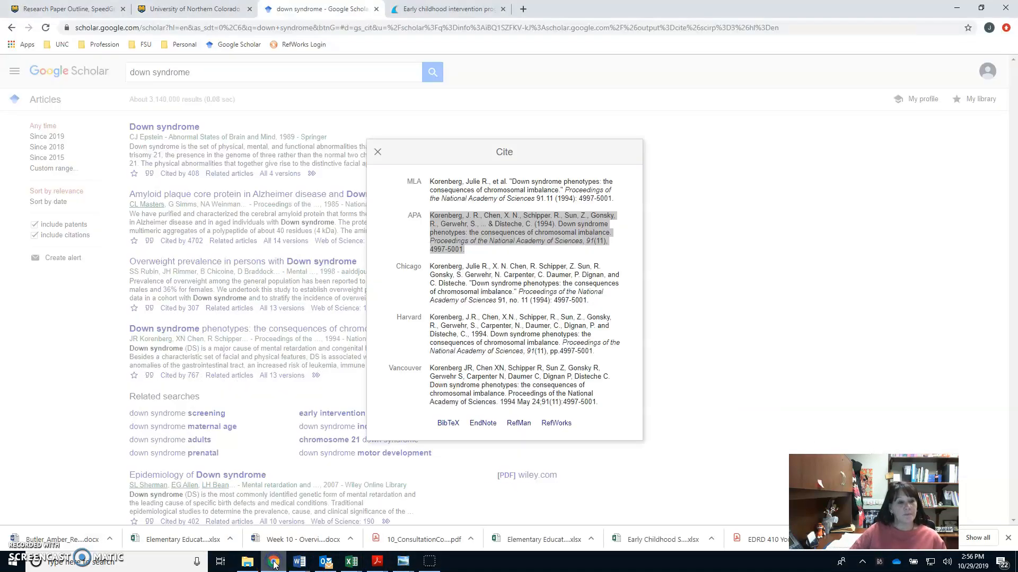
pyautogui.click(376, 152)
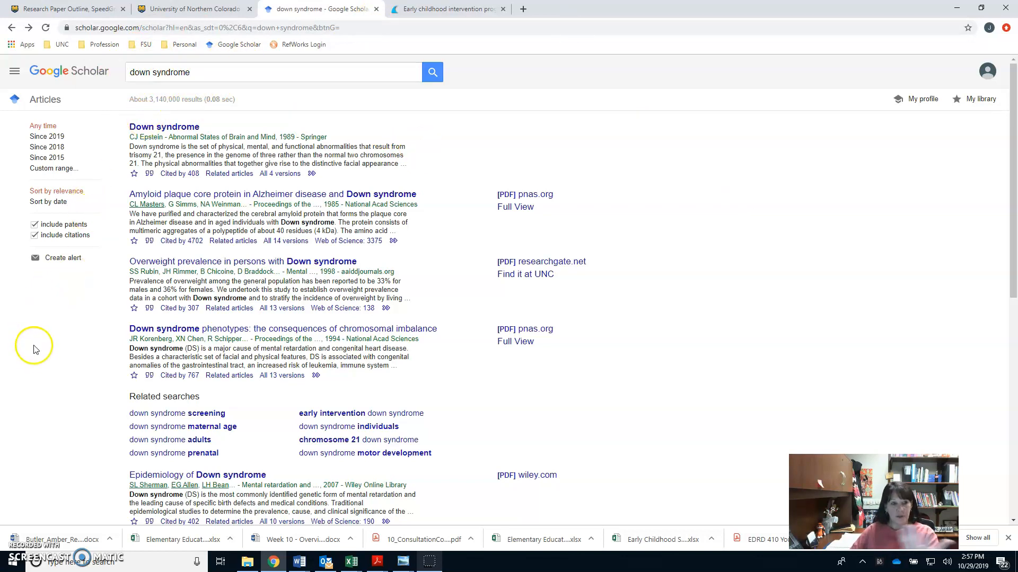
pyautogui.click(52, 318)
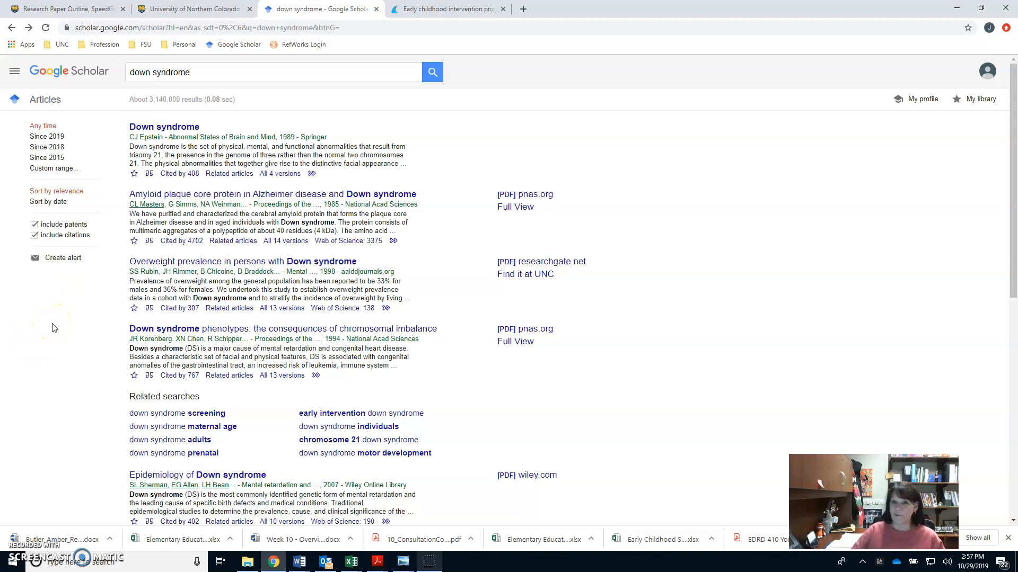
pyautogui.click(26, 321)
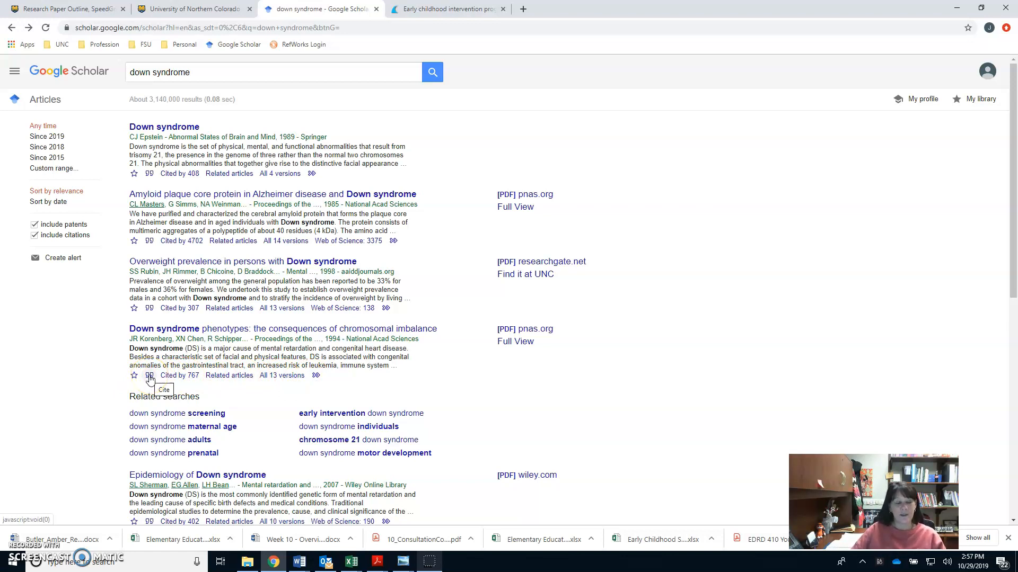
pyautogui.click(149, 376)
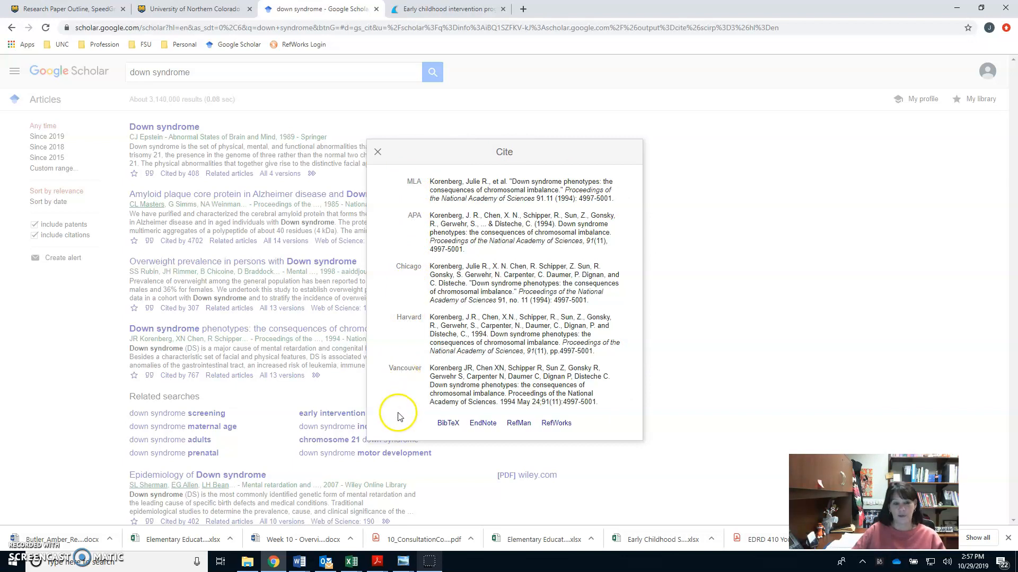
pyautogui.click(483, 234)
pyautogui.hotkey('ctrl', 'c')
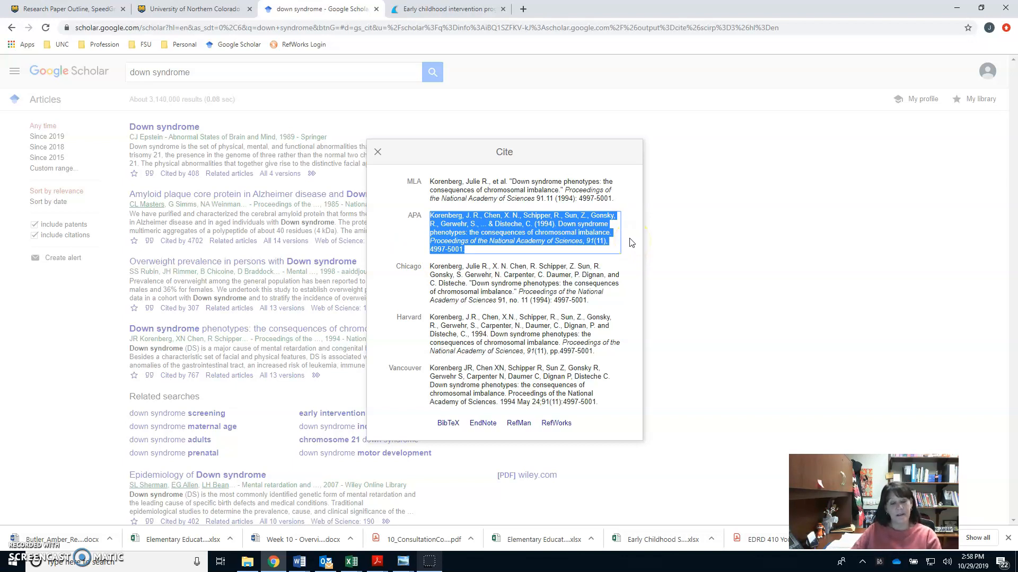
# Switch back to the Word document and paste the copied citation below the References heading.
pyautogui.click(273, 561)
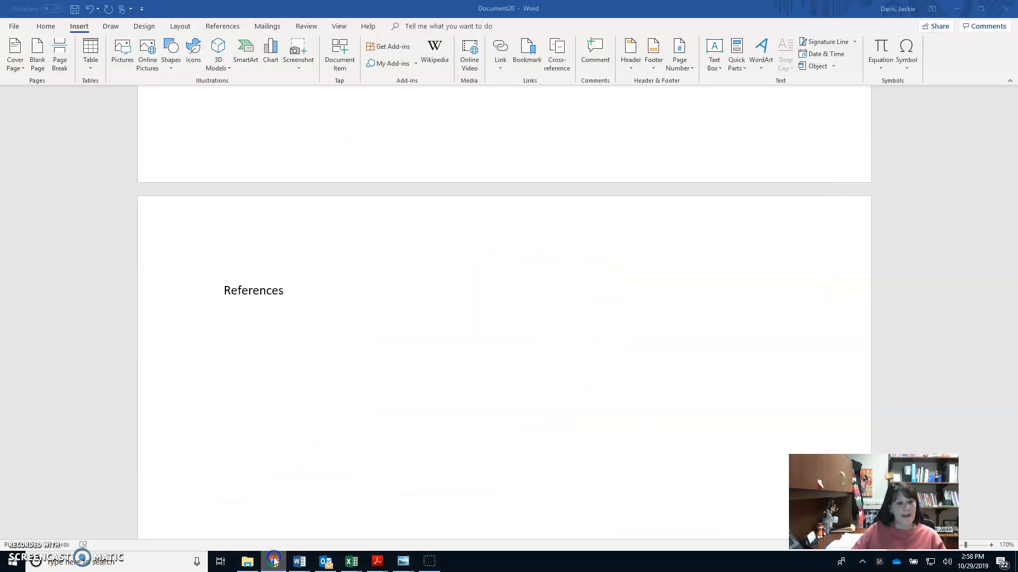
pyautogui.click(232, 320)
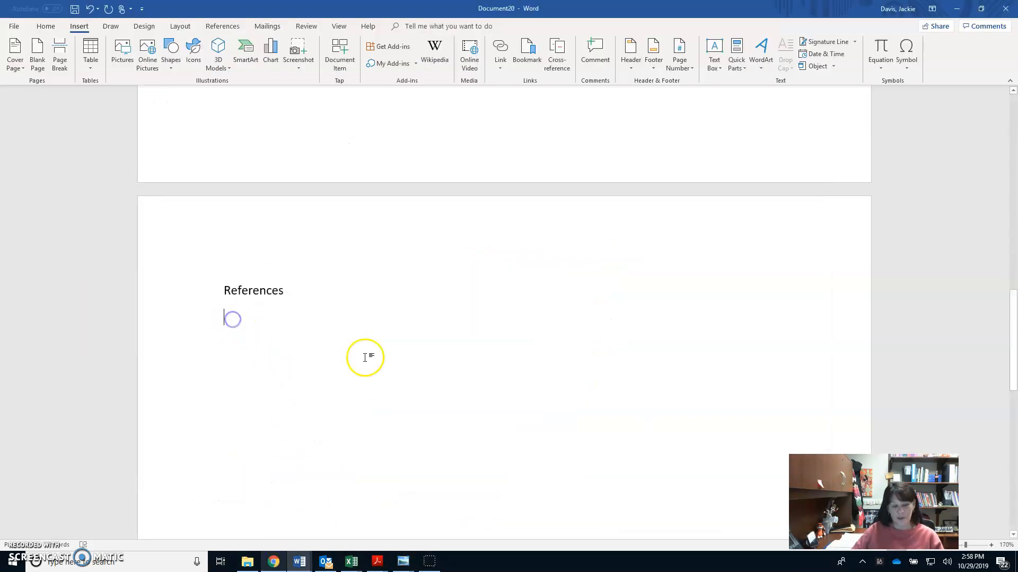
pyautogui.hotkey('ctrl', 'v')
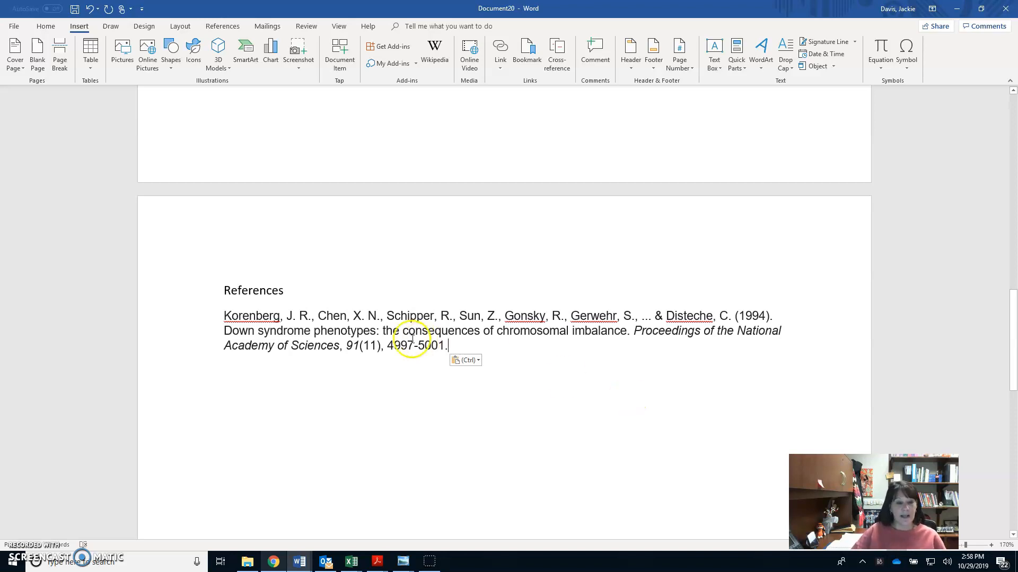
# Capitalize the word "The" after the colon in the pasted reference's article title.
pyautogui.moveTo(376, 331); pyautogui.dragTo(401, 330)
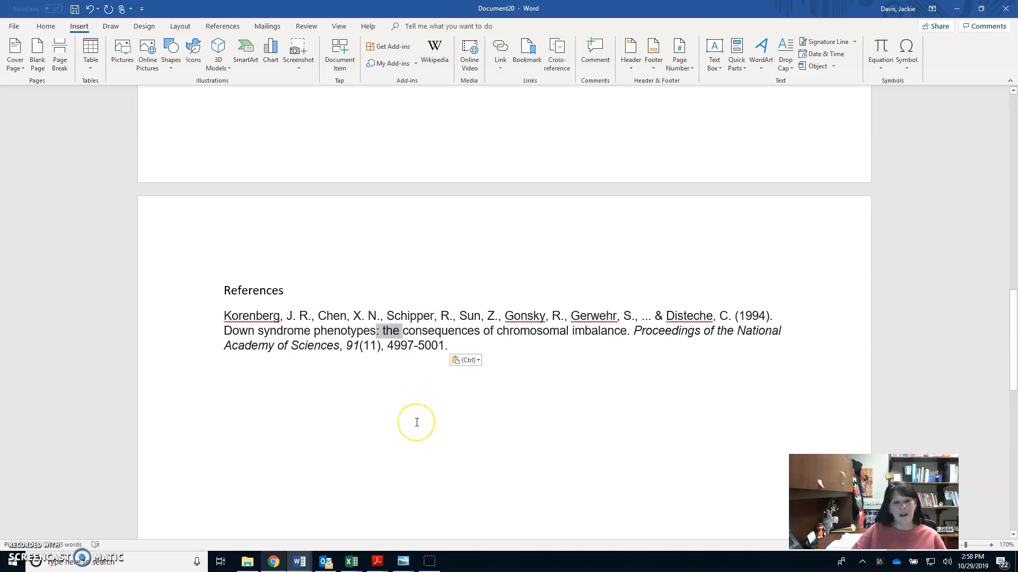
pyautogui.click(386, 330)
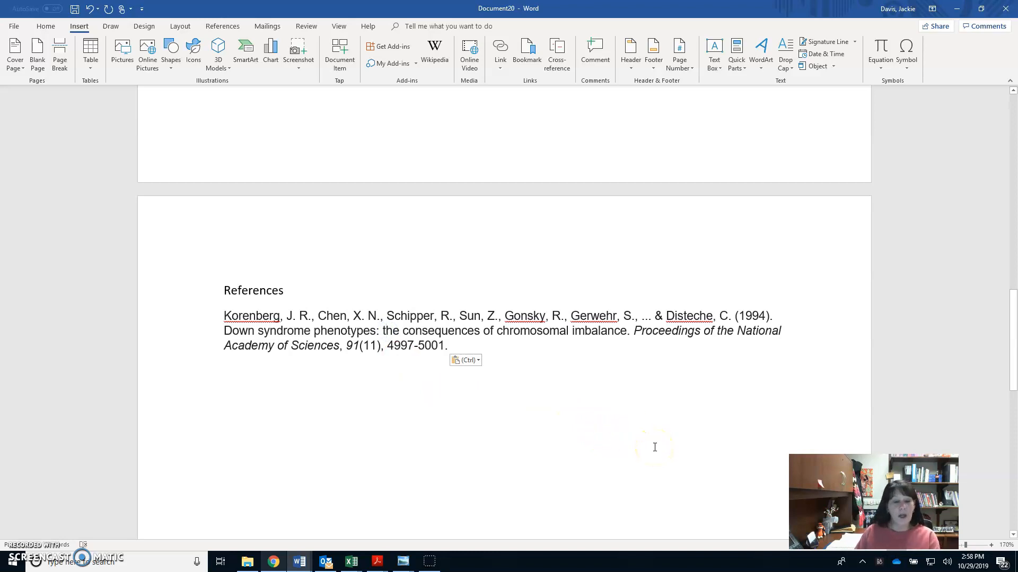
pyautogui.press('BackSpace')
pyautogui.write('T')
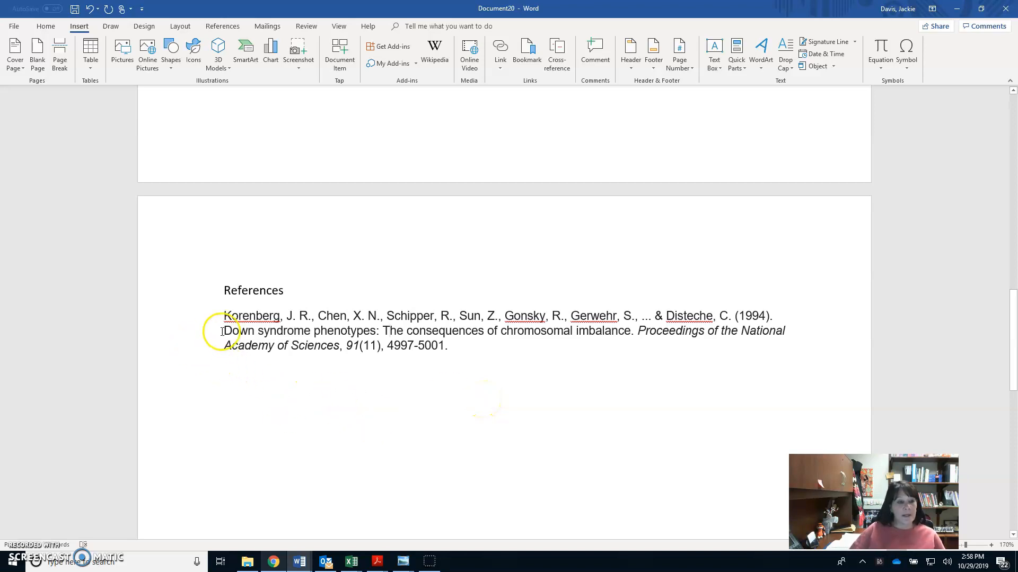
pyautogui.moveTo(224, 331); pyautogui.dragTo(629, 327)
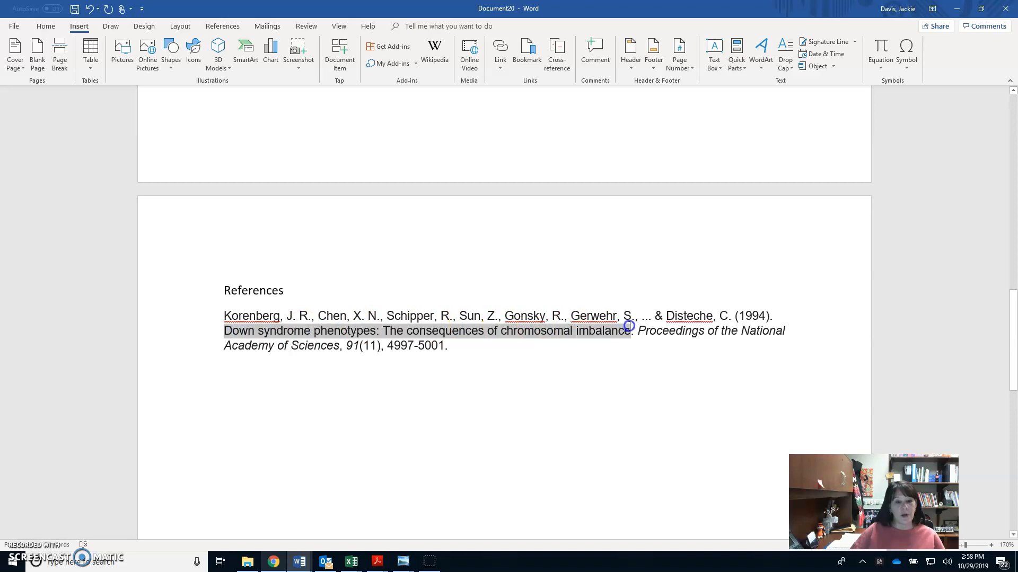
pyautogui.click(652, 377)
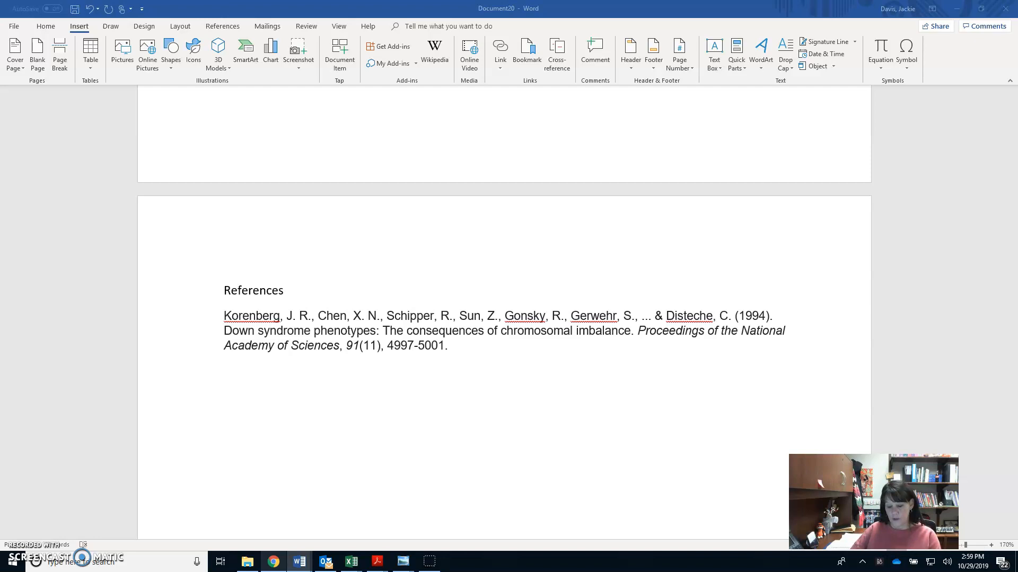
# Add the APA reference for "The effectiveness of early intervention" (1997) in a new paragraph below the first reference.
pyautogui.click(454, 345)
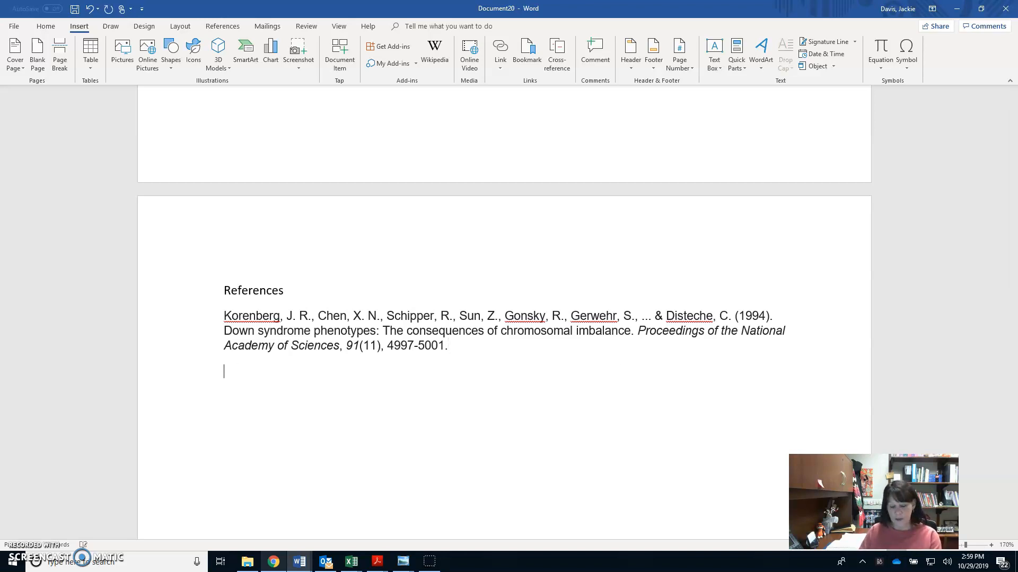
pyautogui.write('Guralnick, M. J. (1997). The effectiveness of early intervention. Paul H. Brookes Publishing Co., PO Box 10624, Baltimore, MD 21285-0624..')
pyautogui.click(397, 351)
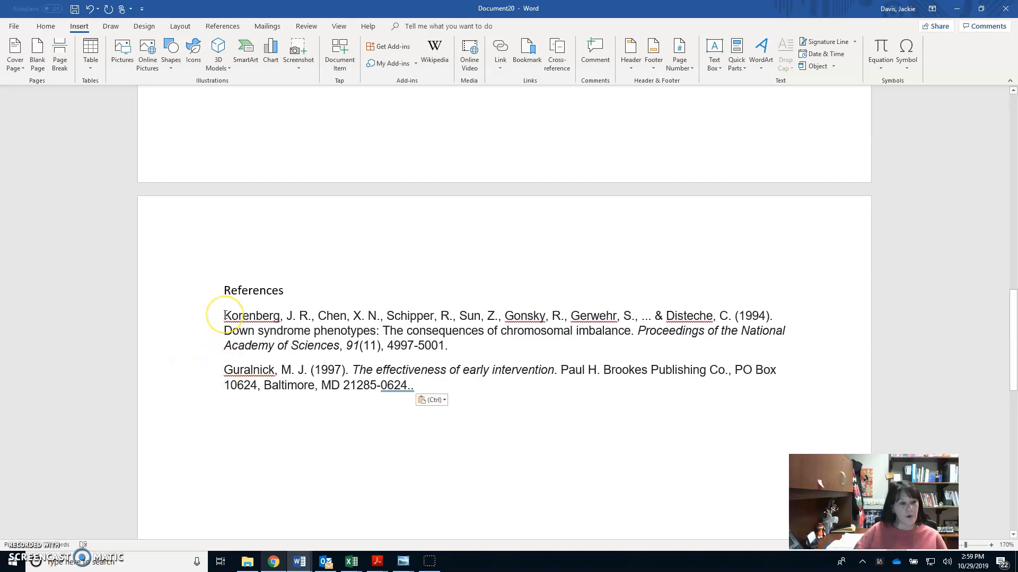
# Move the 1997 reference above the 1994 one to put the list in alphabetical order, leaving no blank paragraph between them.
pyautogui.doubleClick(223, 373)
pyautogui.keyDown('shift'); pyautogui.click(416, 386); pyautogui.keyUp('shift')
pyautogui.hotkey('ctrl', 'c')
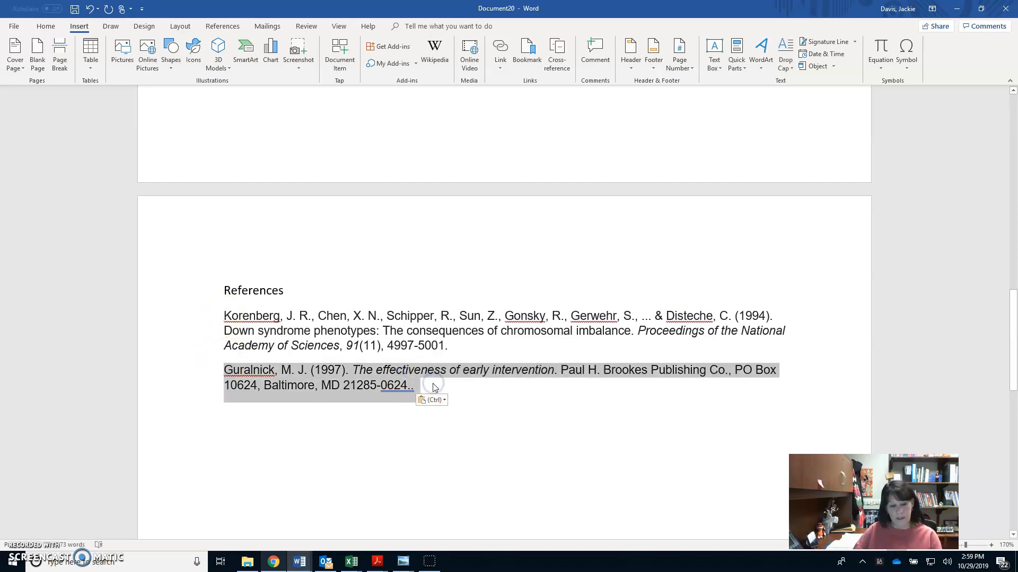
pyautogui.press('Delete')
pyautogui.click(223, 317)
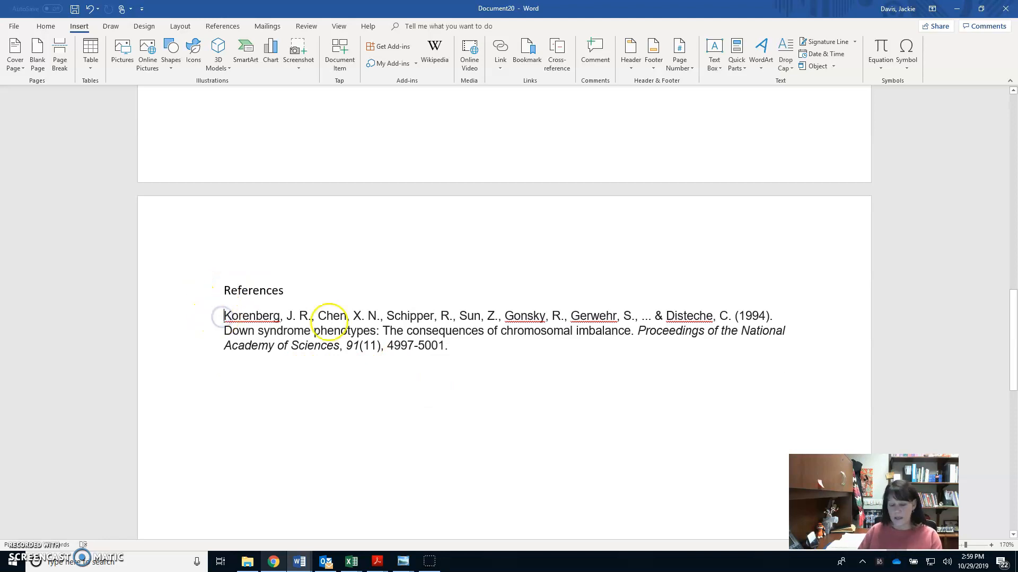
pyautogui.press('Return')
pyautogui.hotkey('ctrl', 'v')
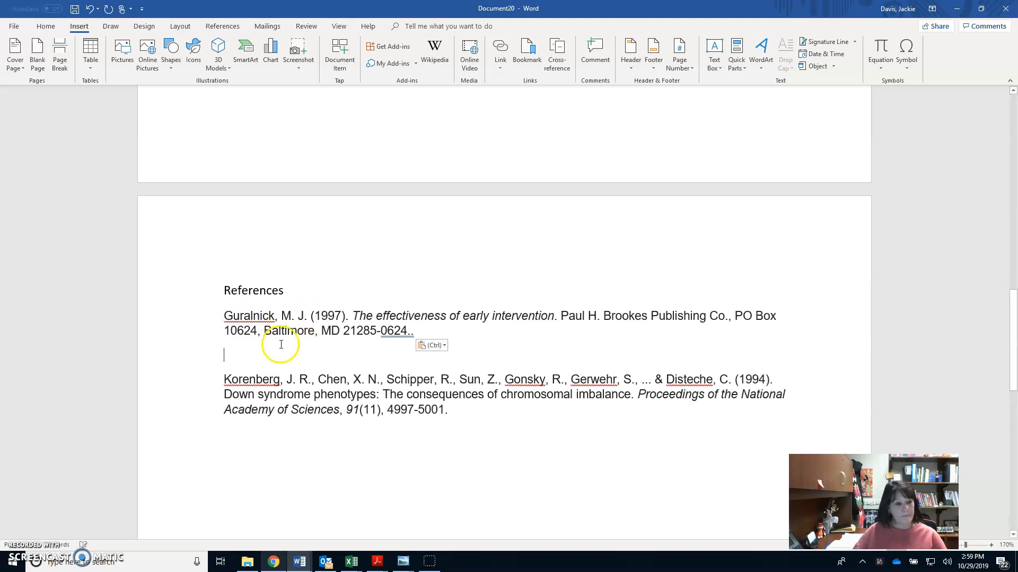
pyautogui.press('BackSpace')
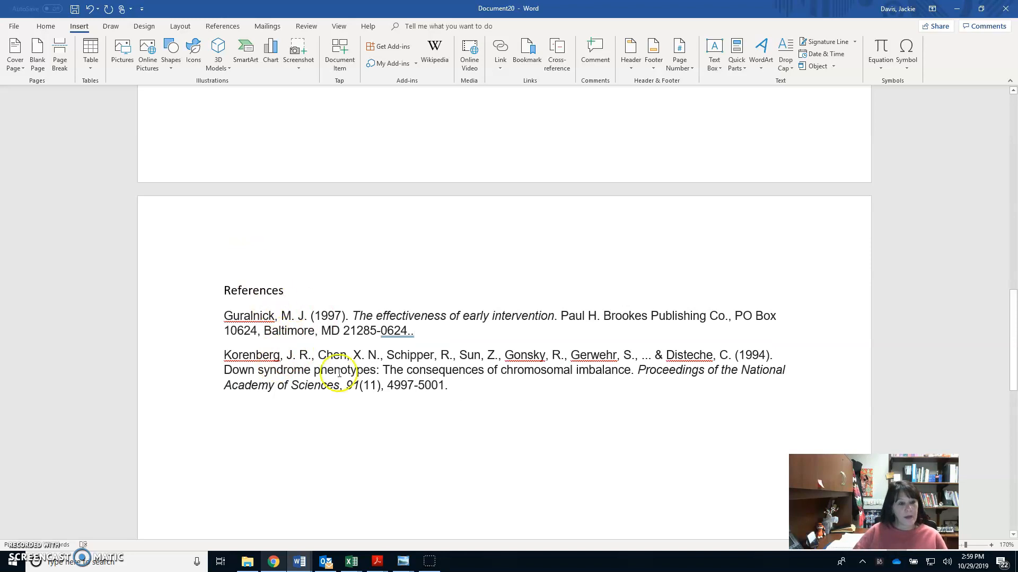
# Add the 1974 reference "Is early intervention effective?", Early Childhood Education Journal, 2(2), 14-18, directly below the References heading, without a blank paragraph after it.
pyautogui.hotkey('alt', 'Tab')
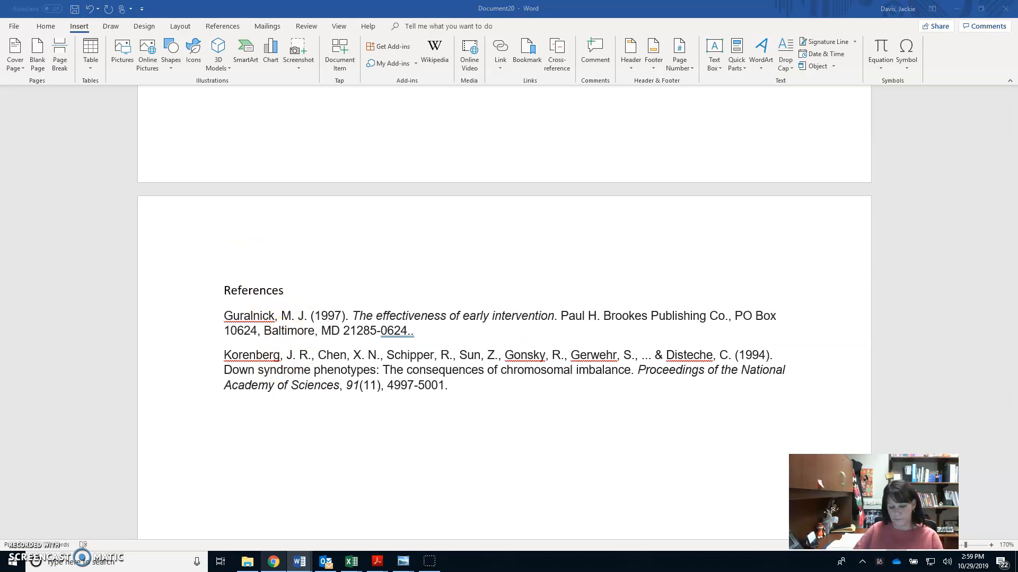
pyautogui.click(297, 294)
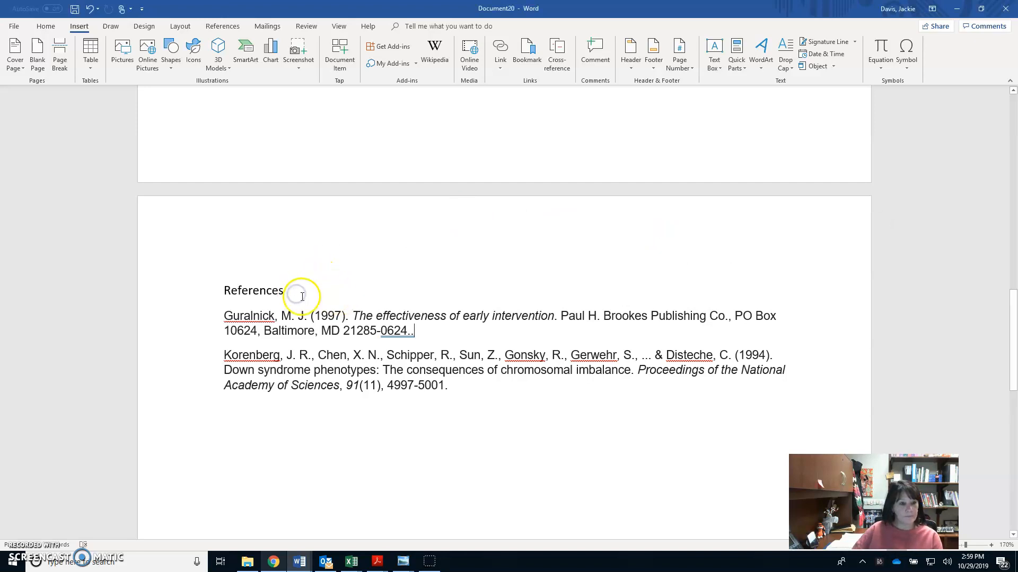
pyautogui.click(300, 296)
pyautogui.press('Return')
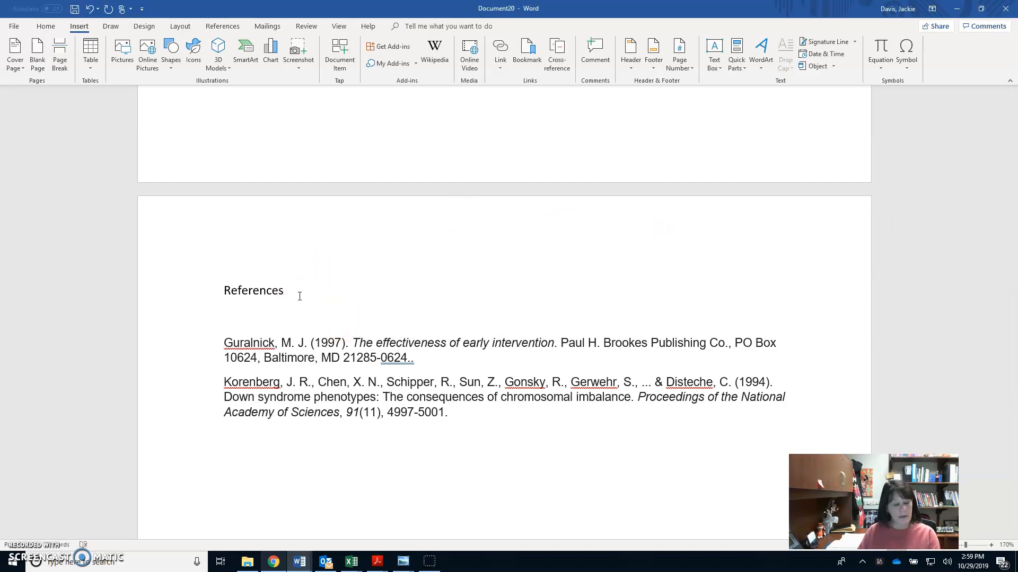
pyautogui.write('Bronfenbrenner, U. (1974). Is early intervention effective?. Early Childhood Education Journal, 2(2), 14-18.')
pyautogui.press('BackSpace')
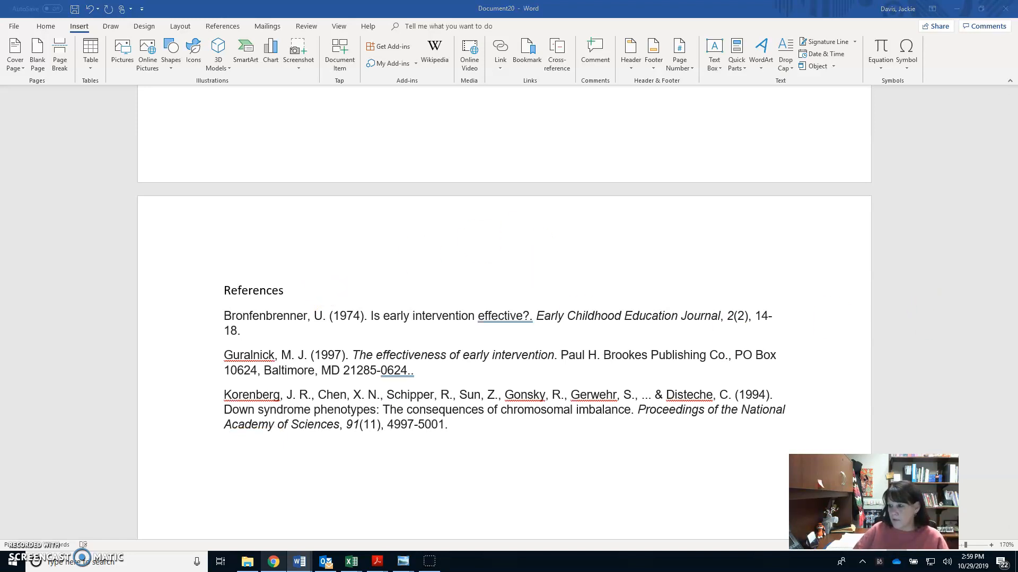
# Add the 2000 reference "Early childhood intervention programs: What about the family?" below the 1974 reference, without a blank paragraph after it.
pyautogui.click(248, 330)
pyautogui.press('Return')
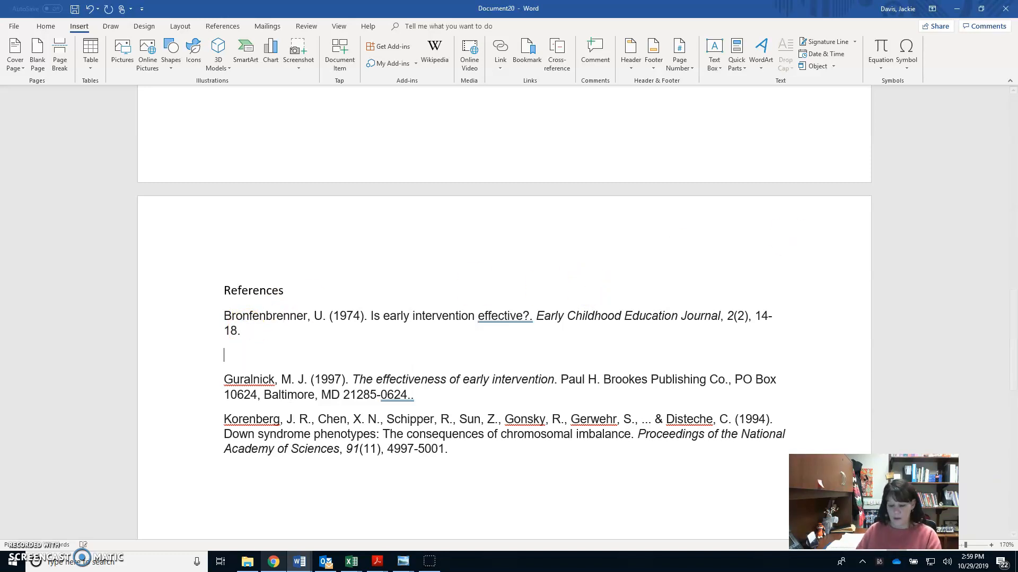
pyautogui.write('Brooks-Gunn, J., Berlin, L. J., & Fuligni, A. S. (2000). Early childhood intervention programs: What about the family?.')
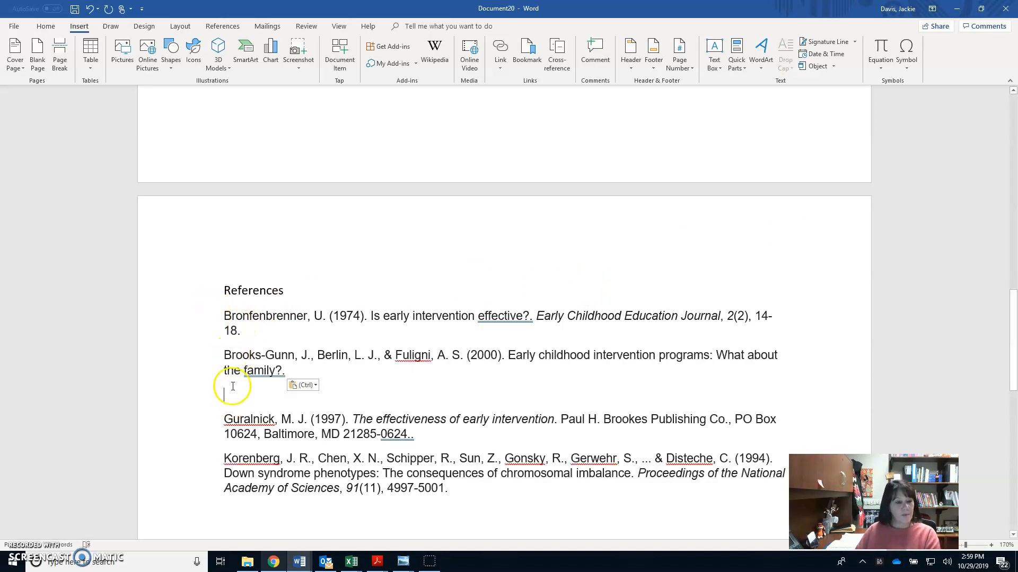
pyautogui.press('BackSpace')
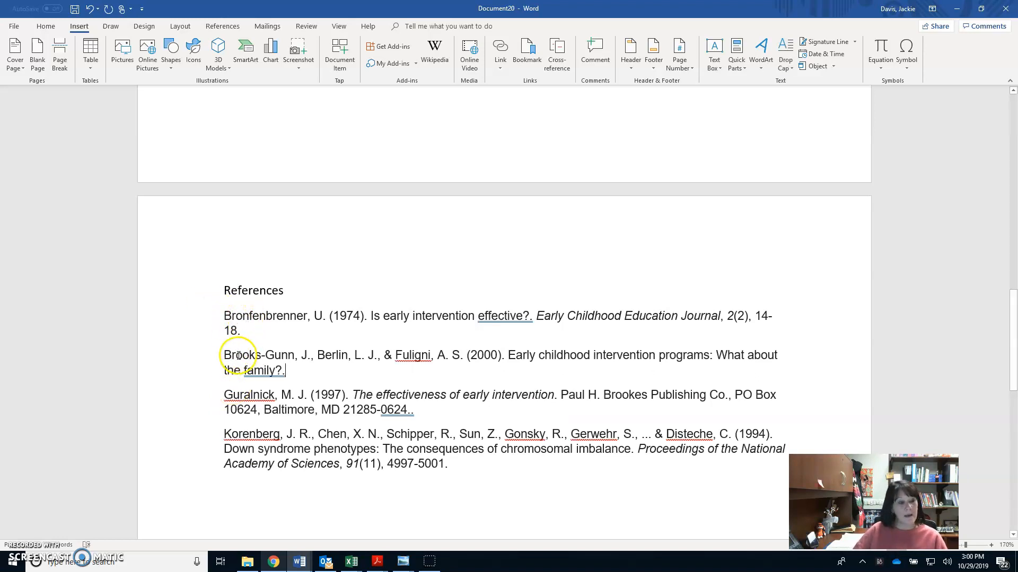
pyautogui.moveTo(225, 355); pyautogui.dragTo(254, 356)
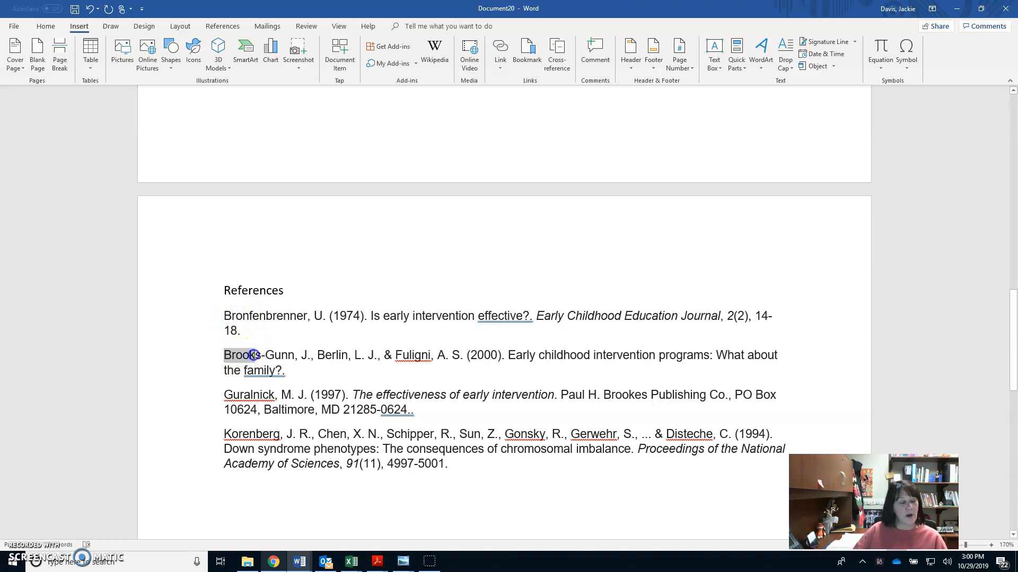
pyautogui.click(316, 374)
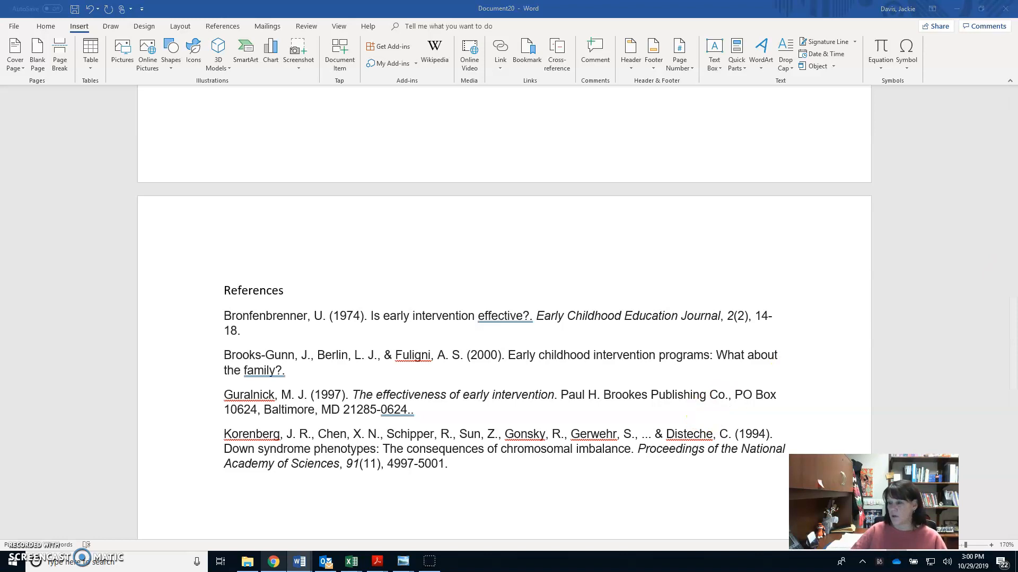
# Add the 1990 "Handbook of early childhood intervention" and 1998 "Early intervention and early experience" references, in that order, at the end of the list.
pyautogui.click(462, 464)
pyautogui.press('Return')
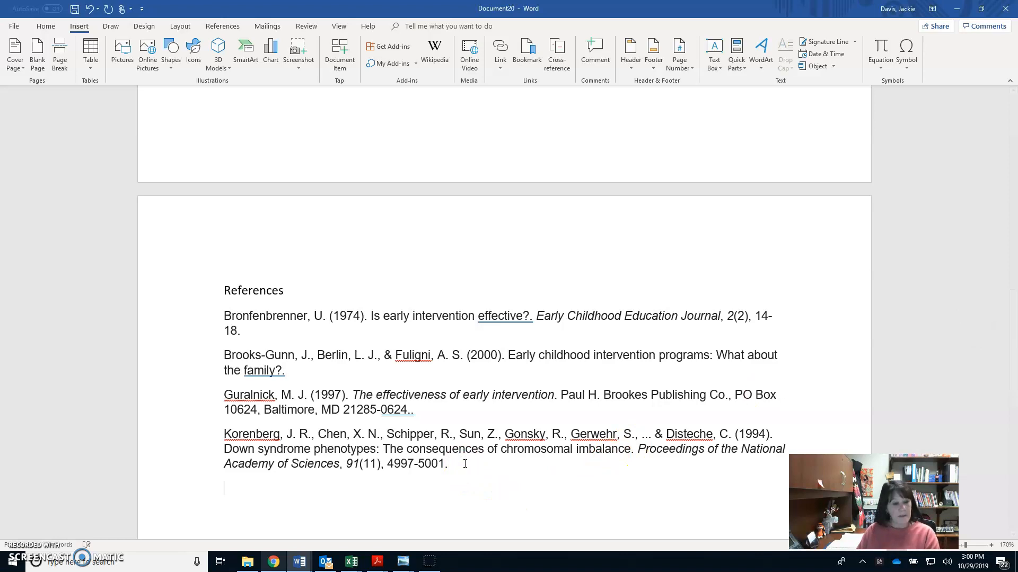
pyautogui.write('Meisels, S. J., & Shonkoff, J. P. (1990). Handbook of early childhood intervention. Cambridge University Press.')
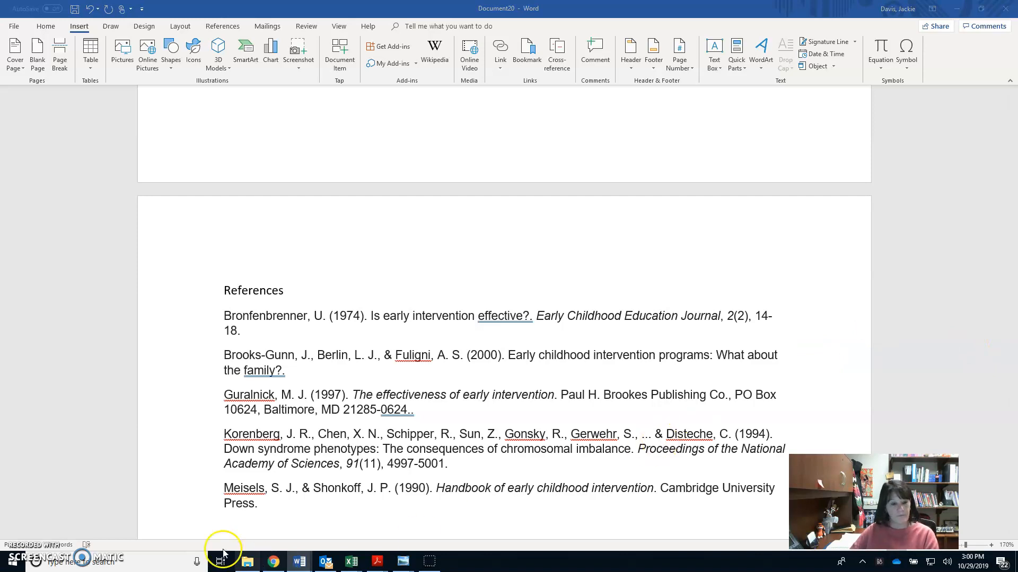
pyautogui.click(283, 506)
pyautogui.write('Ramey, C. T., & Ramey, S. L. (1998). Early intervention and early experience. American psychologist, 53(2), 109.')
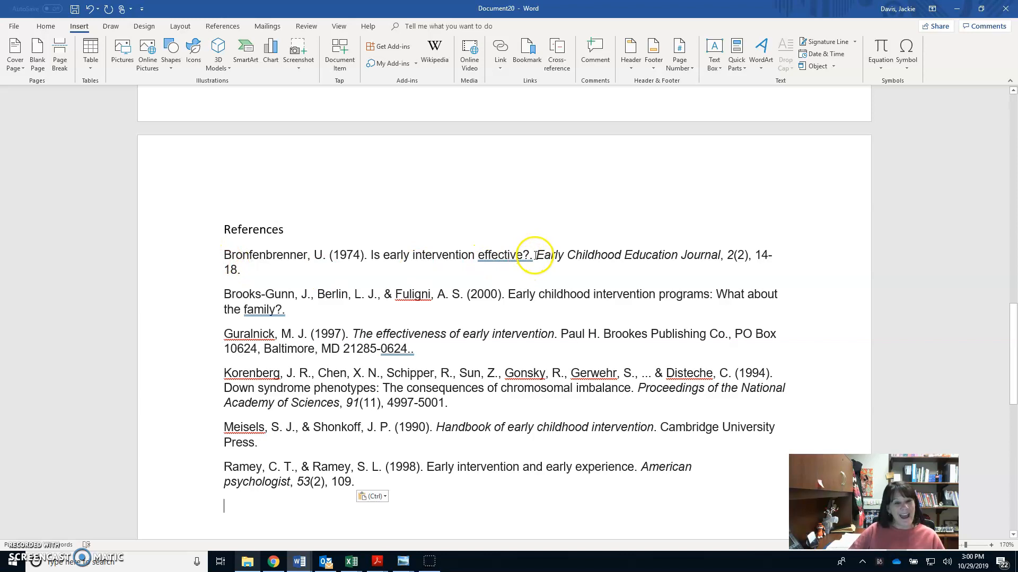
# Delete the extra period after the question mark in the titles of the 1974 and 2000 references.
pyautogui.moveTo(533, 255)
pyautogui.mouseDown()
pyautogui.moveTo(524, 256)
pyautogui.moveTo(532, 255)
pyautogui.mouseUp()
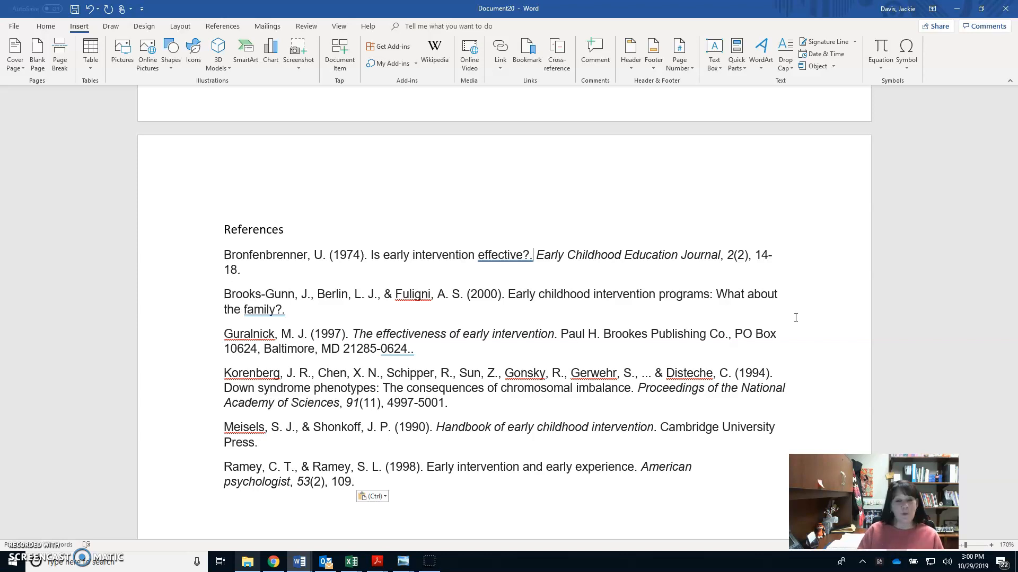
pyautogui.press('BackSpace')
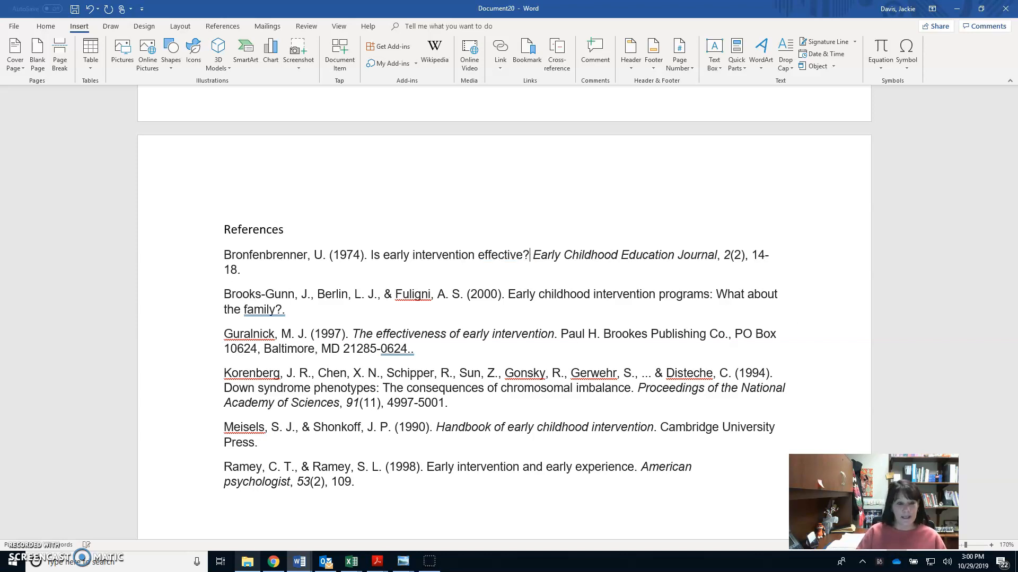
pyautogui.click(895, 314)
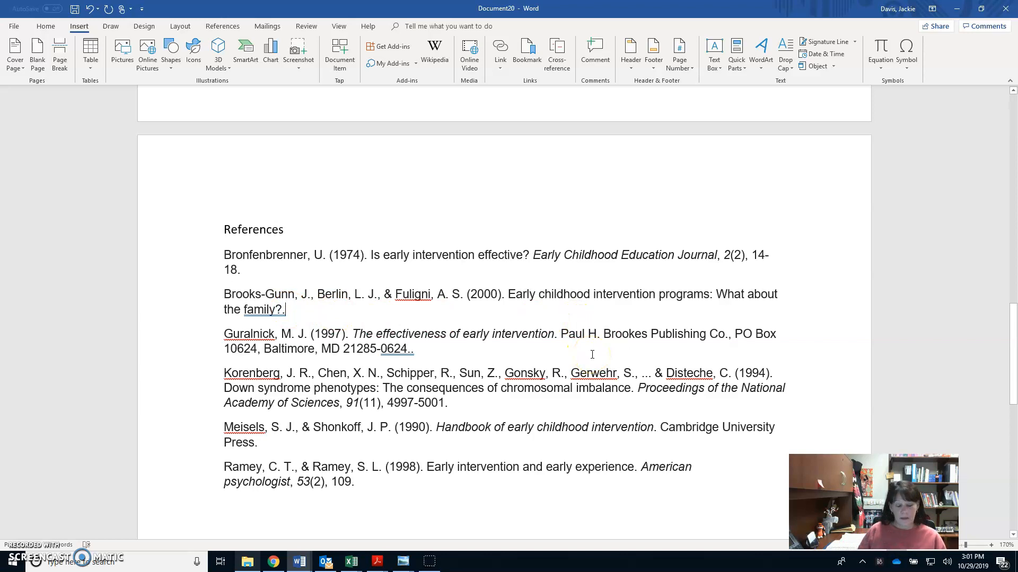
pyautogui.press('BackSpace')
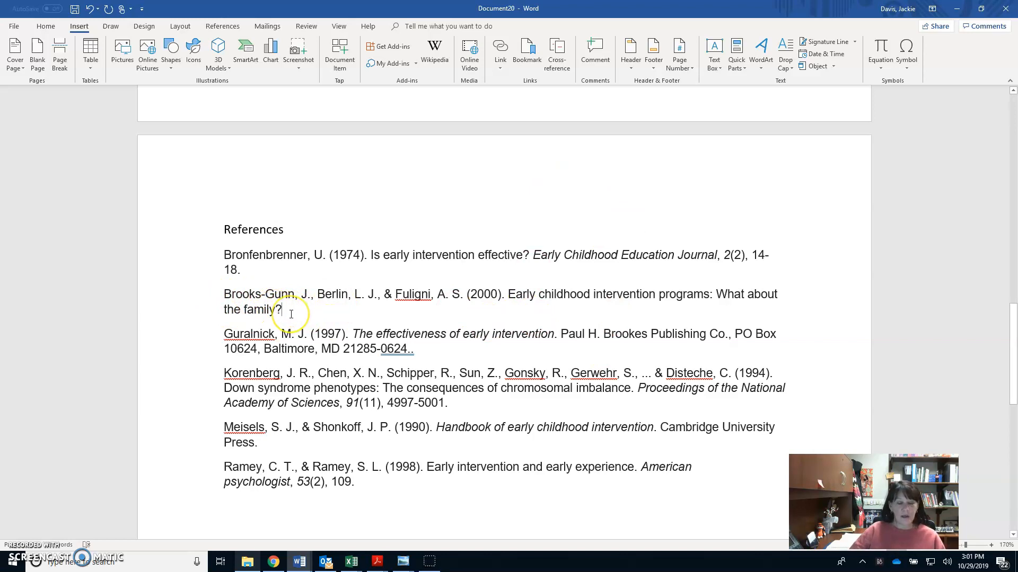
# Copy the 2000 reference's title and search for it in Google Scholar in Chrome, replacing the "down syndrome" query.
pyautogui.keyDown('shift'); pyautogui.click(513, 303); pyautogui.keyUp('shift')
pyautogui.hotkey('ctrl', 'c')
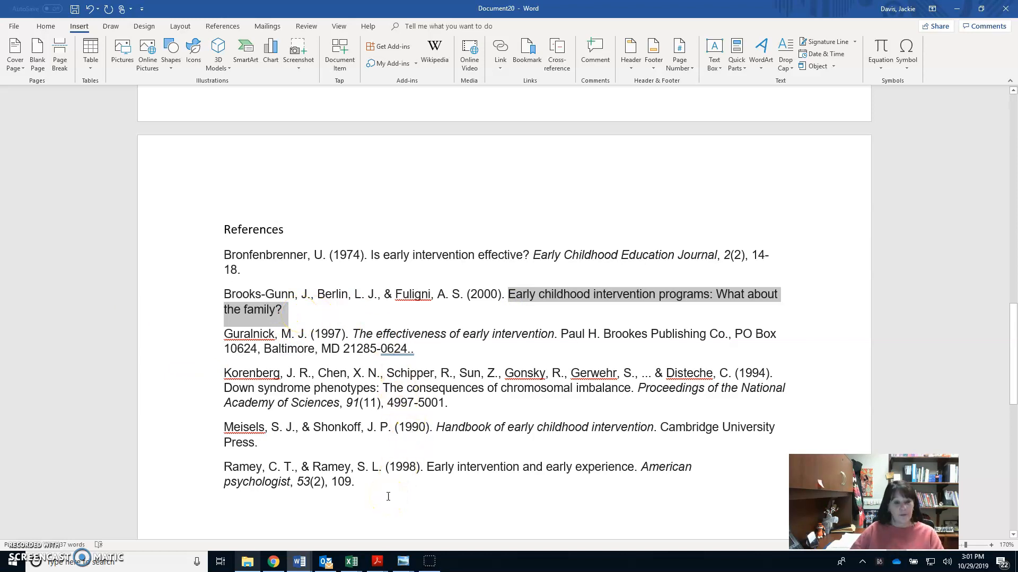
pyautogui.click(274, 563)
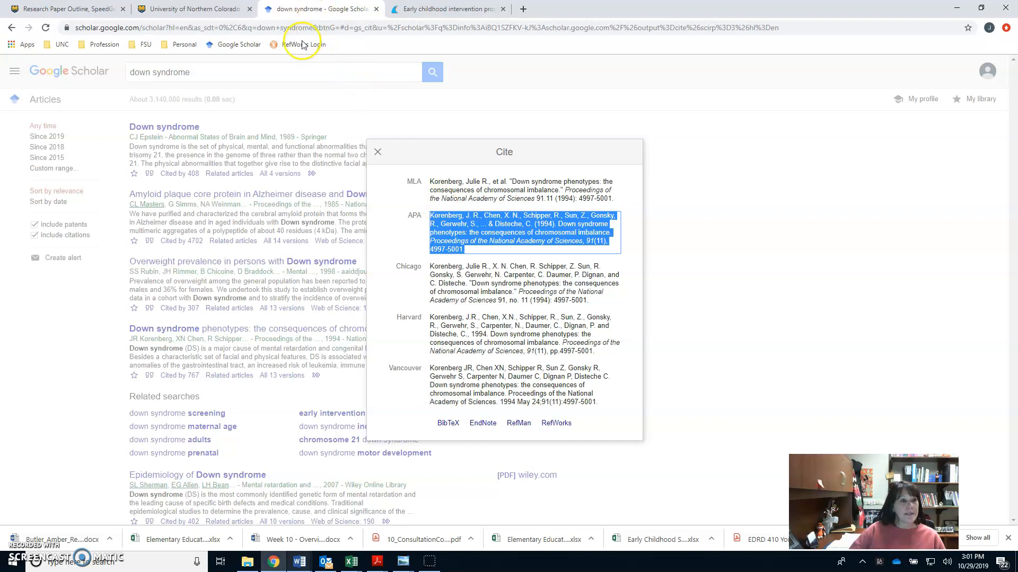
pyautogui.click(377, 152)
pyautogui.click(210, 74)
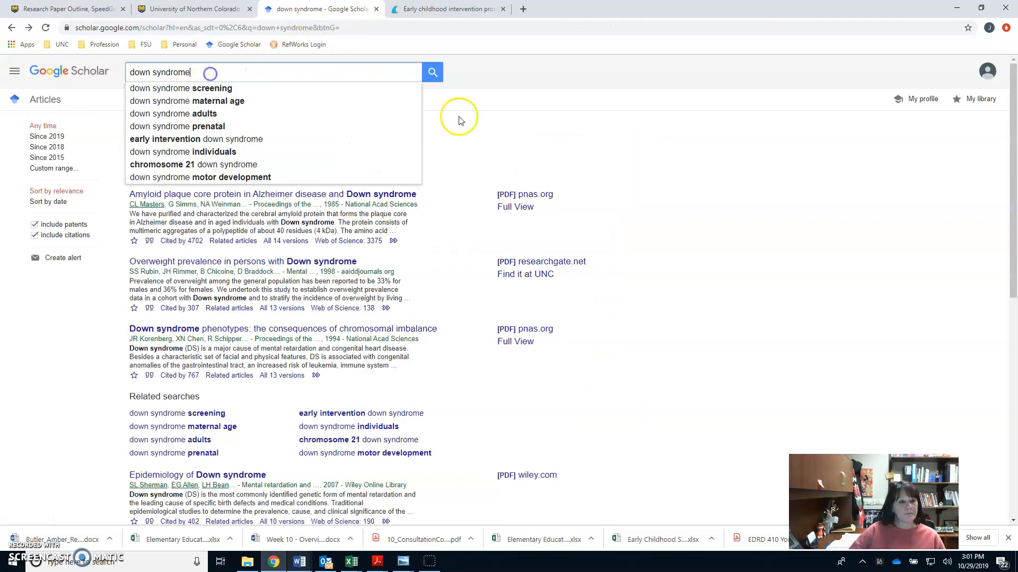
pyautogui.click(300, 562)
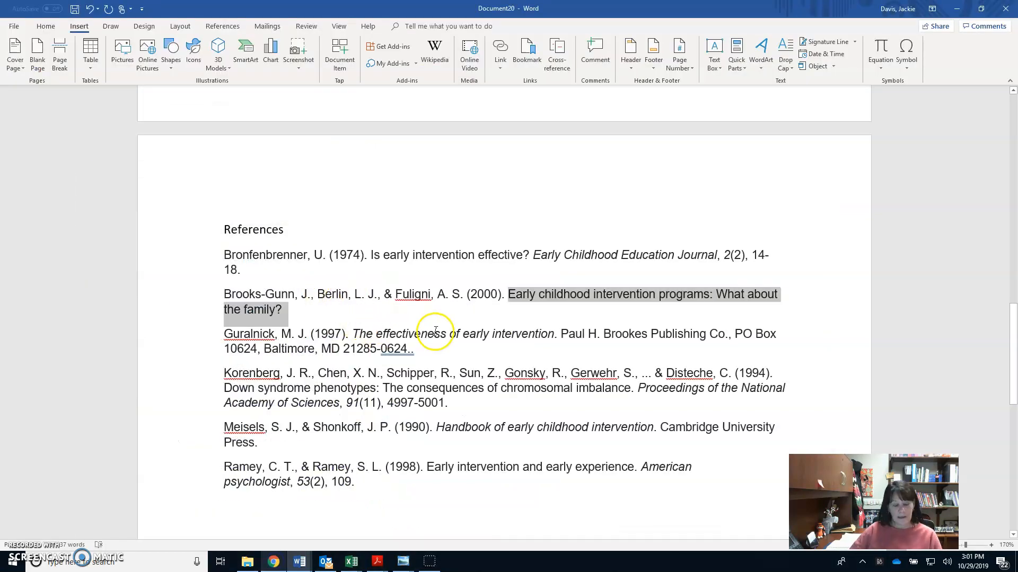
pyautogui.click(274, 562)
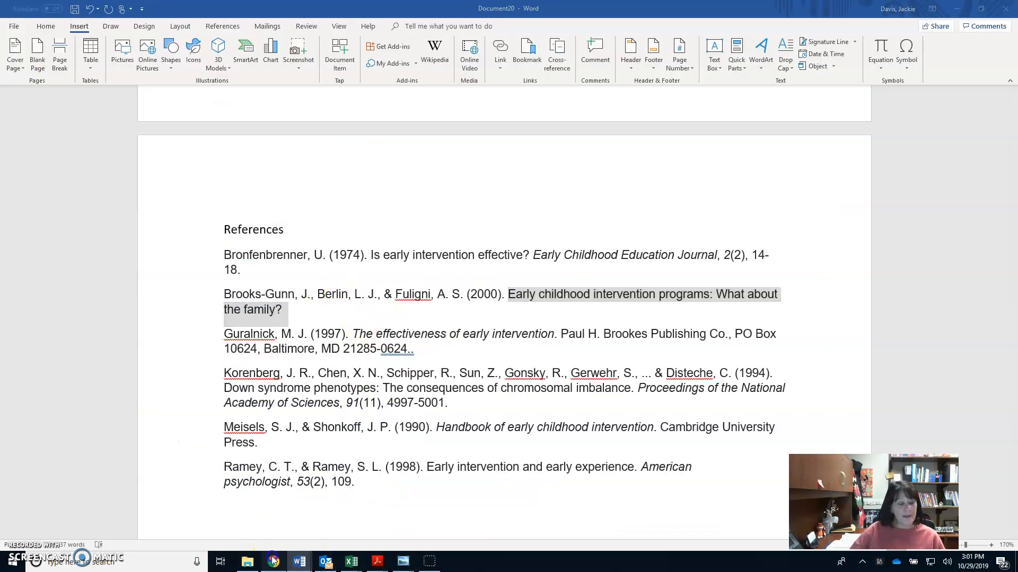
pyautogui.moveTo(208, 71); pyautogui.dragTo(127, 75)
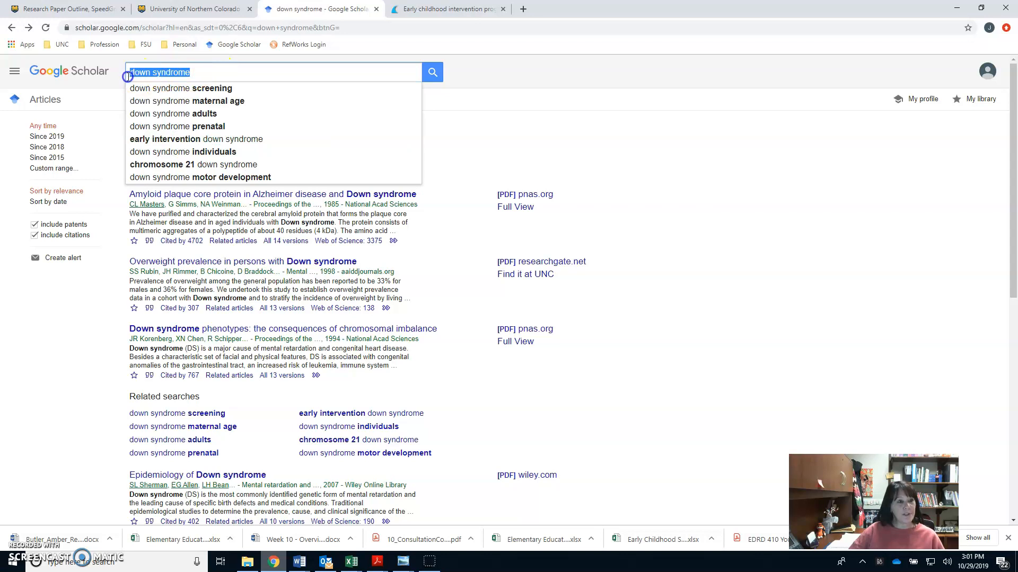
pyautogui.hotkey('ctrl', 'v')
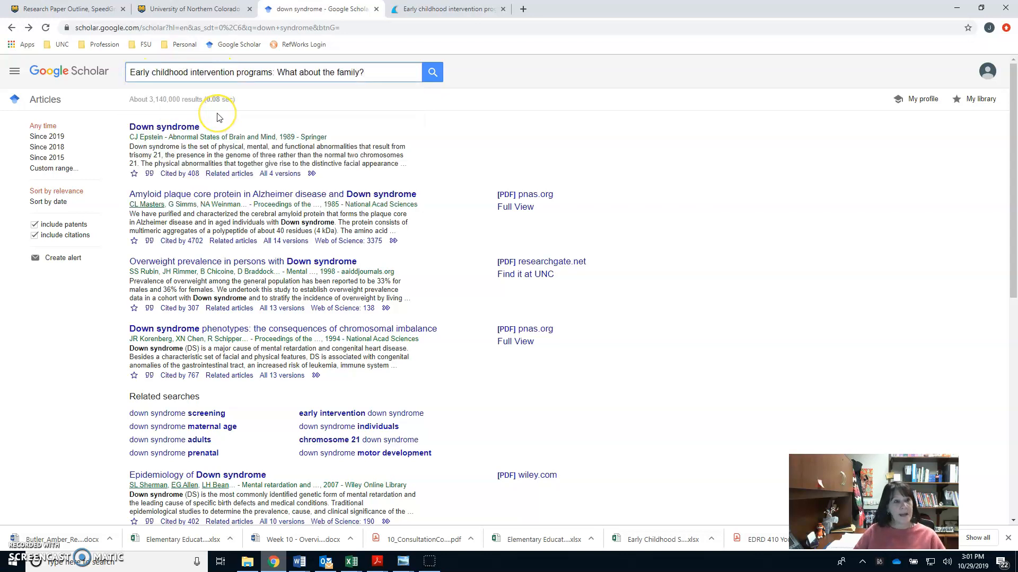
pyautogui.press('Return')
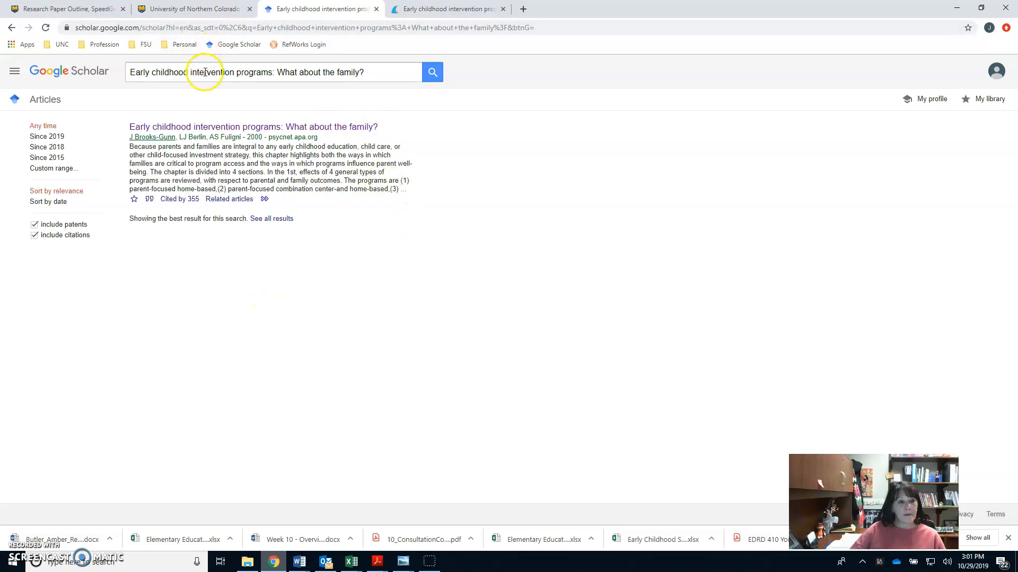
# Check the found chapter's citation formats, then open its APA PsycNET record and copy the full citation including the DOI link.
pyautogui.click(150, 199)
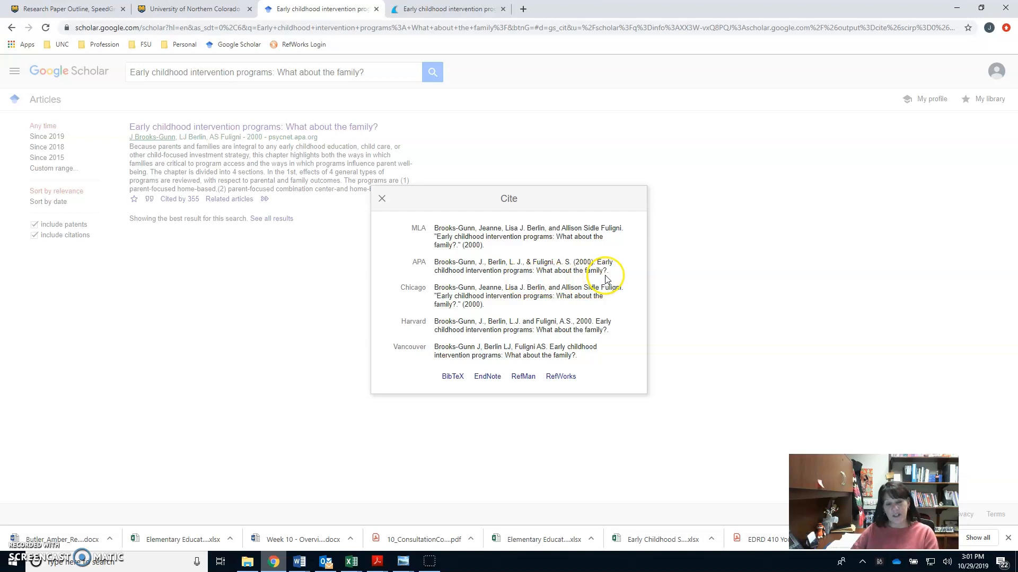
pyautogui.click(382, 198)
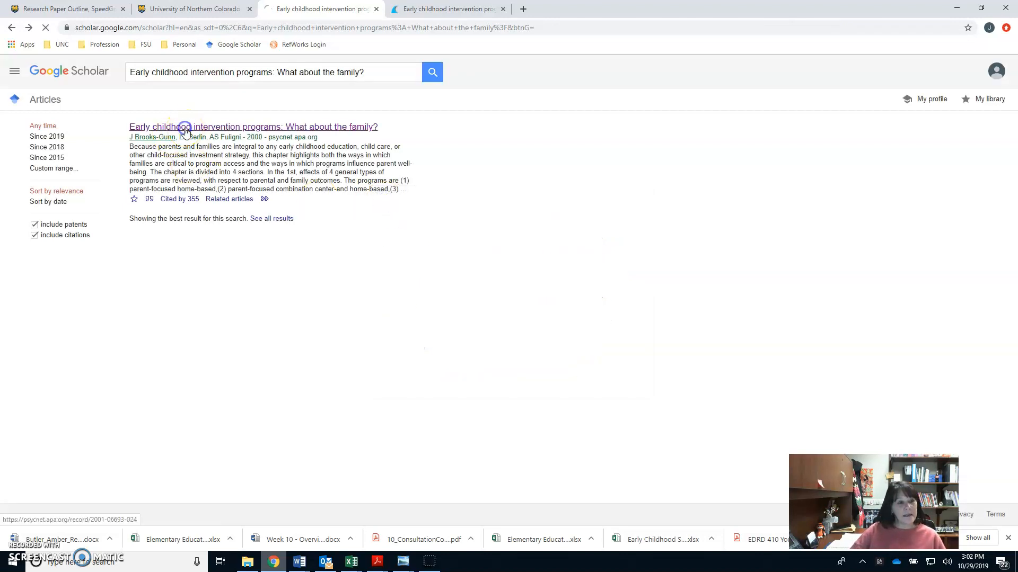
pyautogui.click(186, 130)
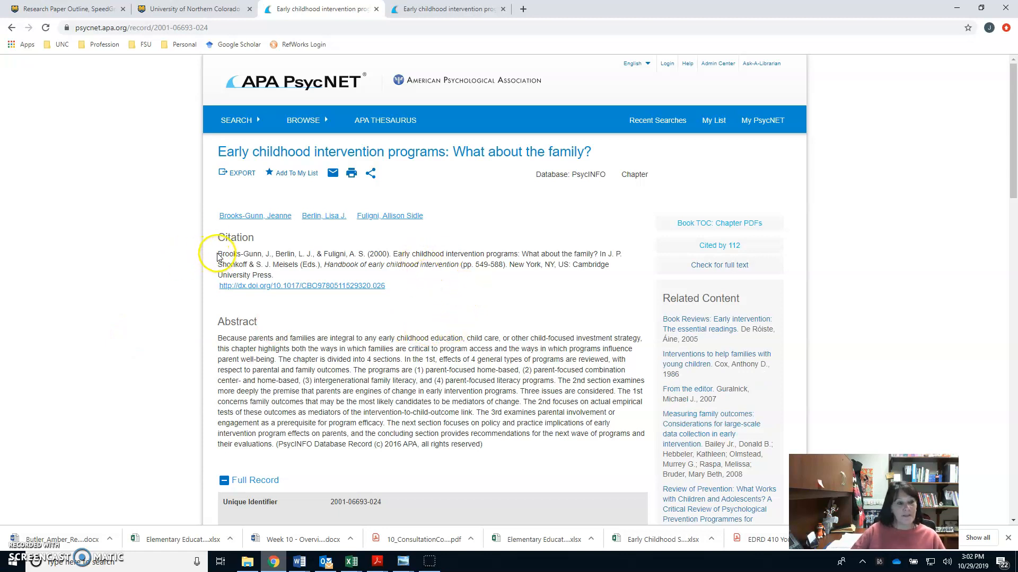
pyautogui.moveTo(218, 254); pyautogui.dragTo(393, 286)
pyautogui.hotkey('ctrl', 'c')
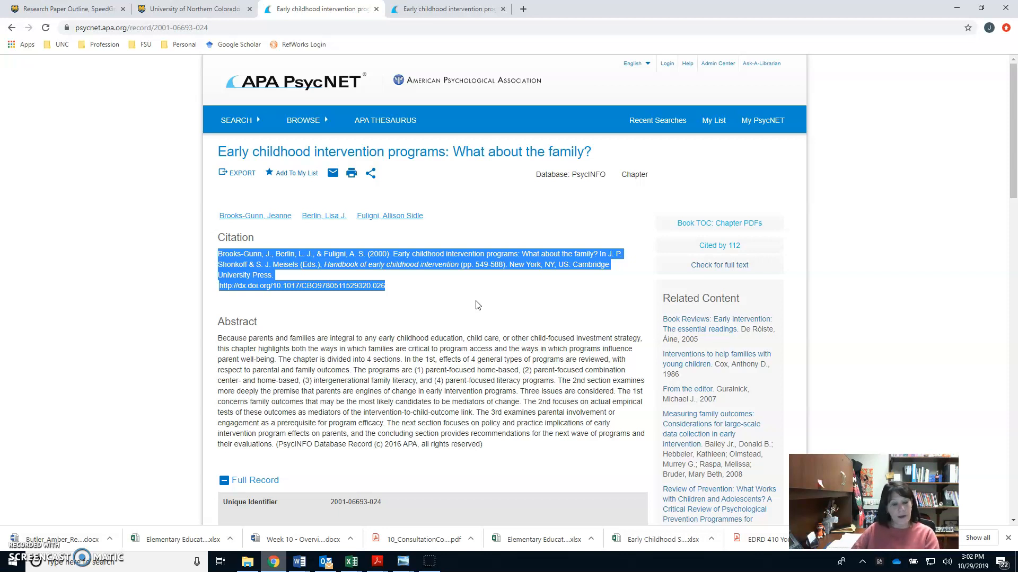
# Replace the 2000 reference in the Word document with the copied full citation, keeping the 1997 reference in its own paragraph.
pyautogui.click(300, 561)
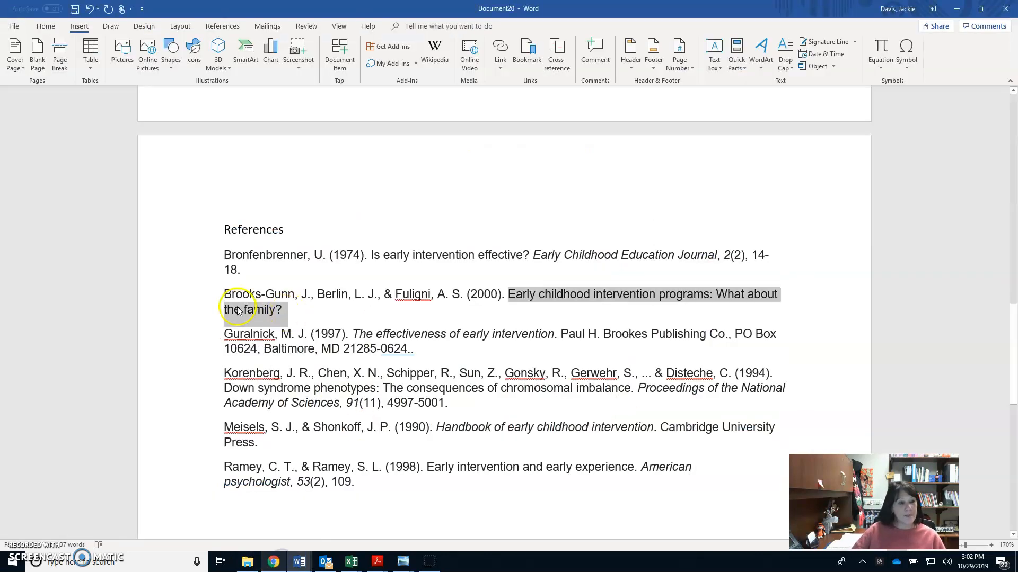
pyautogui.moveTo(223, 294); pyautogui.dragTo(292, 311)
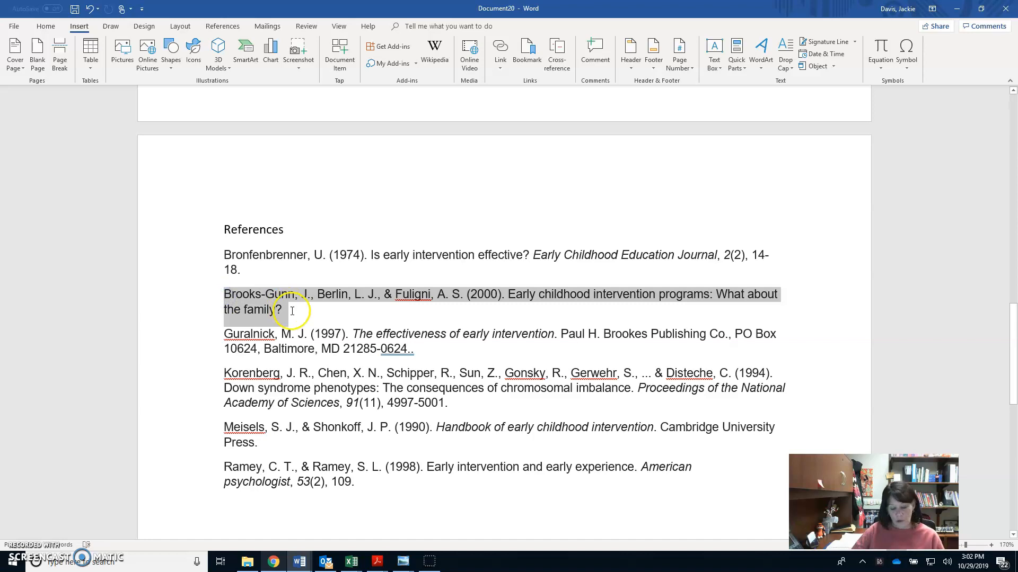
pyautogui.hotkey('ctrl', 'v')
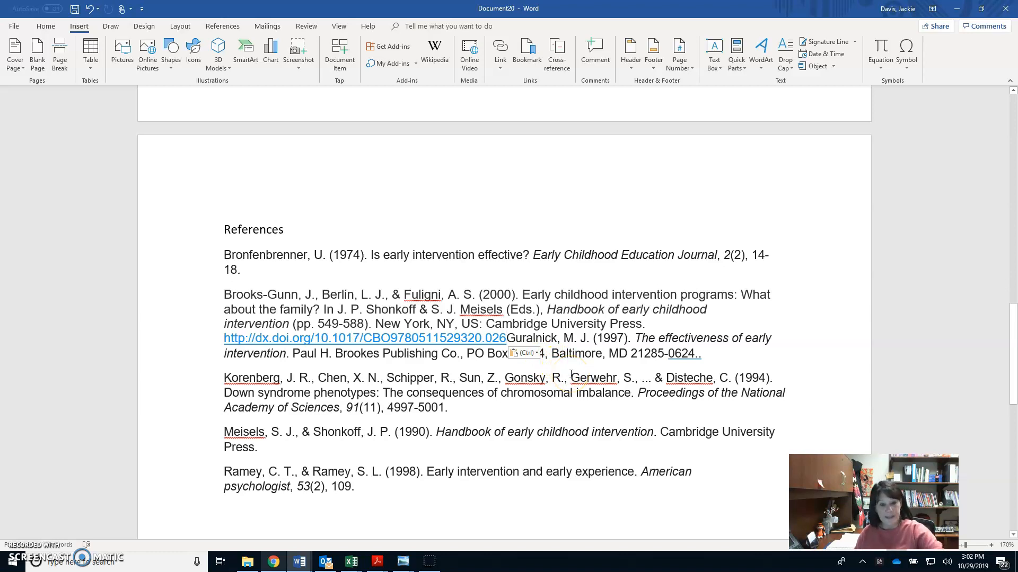
pyautogui.press('Return')
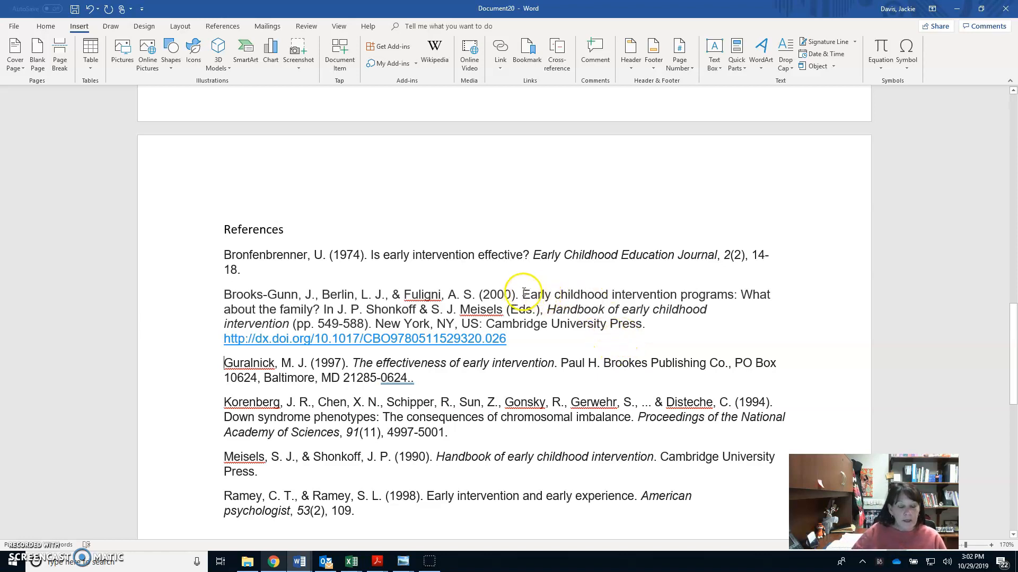
pyautogui.moveTo(524, 294); pyautogui.dragTo(323, 311)
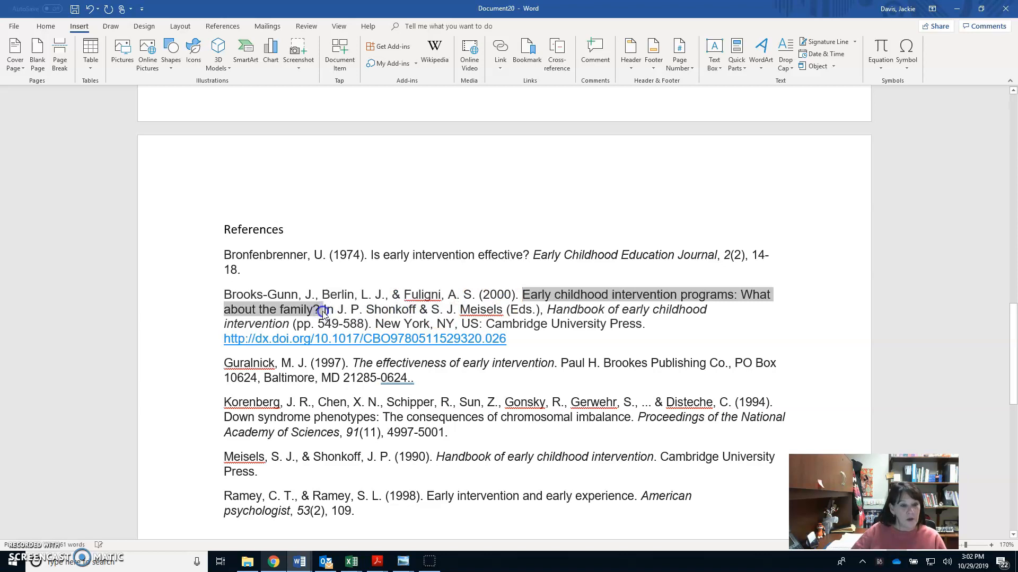
pyautogui.click(328, 310)
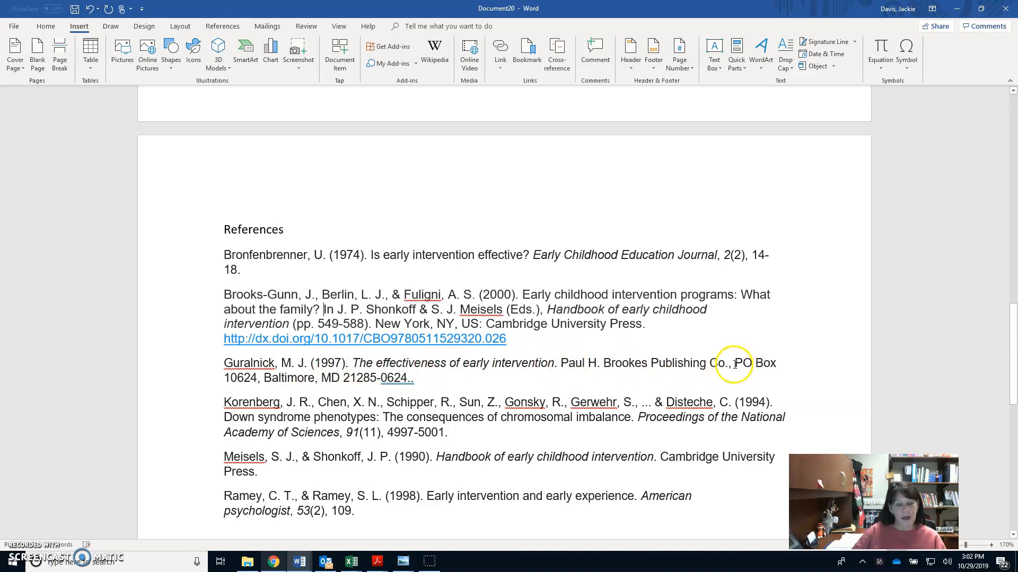
# Remove the PO box and ZIP code from the 1997 reference so it ends with "Paul H. Brookes Publishing Co. Baltimore, MD.".
pyautogui.moveTo(733, 366); pyautogui.dragTo(249, 380)
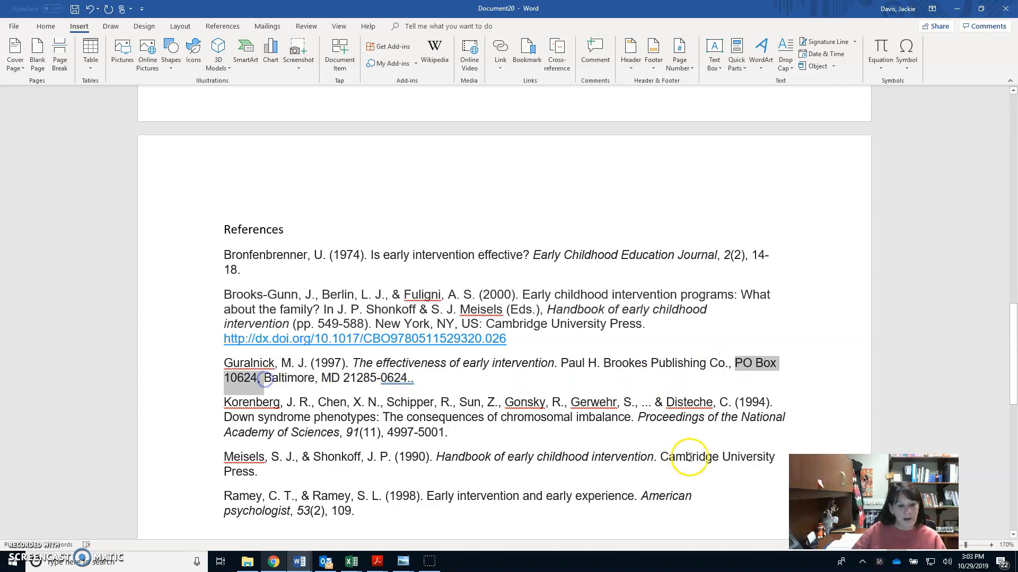
pyautogui.press('Delete')
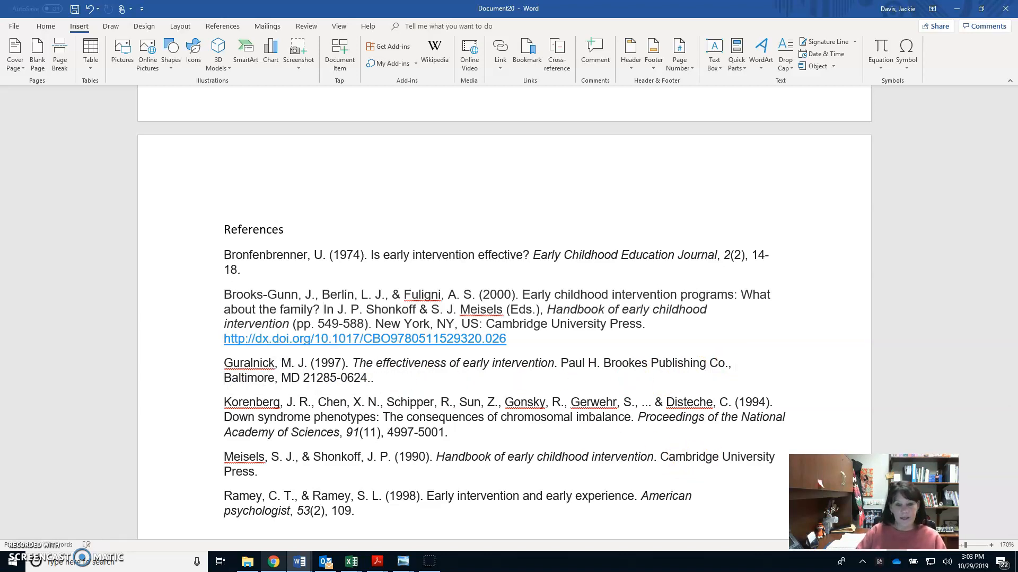
pyautogui.press('BackSpace')
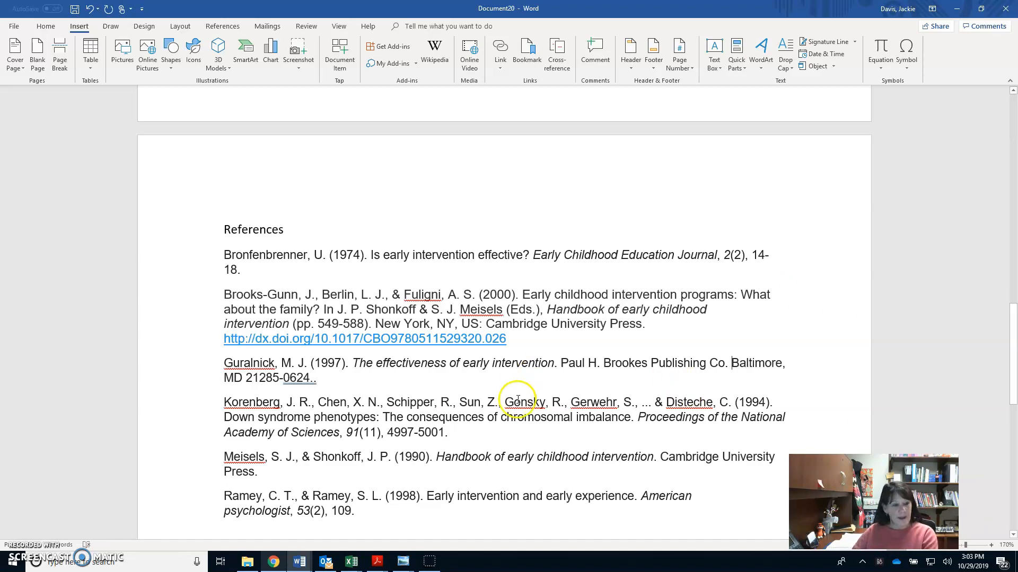
pyautogui.click(309, 378)
pyautogui.press('BackSpace')
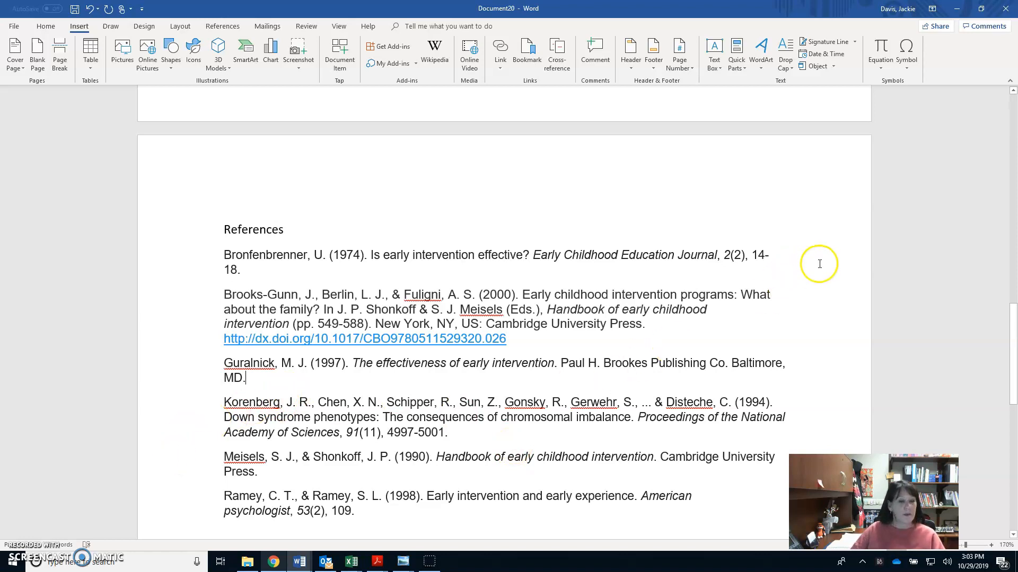
pyautogui.scroll(-1, 816, 263)
pyautogui.scroll(-2, 817, 263)
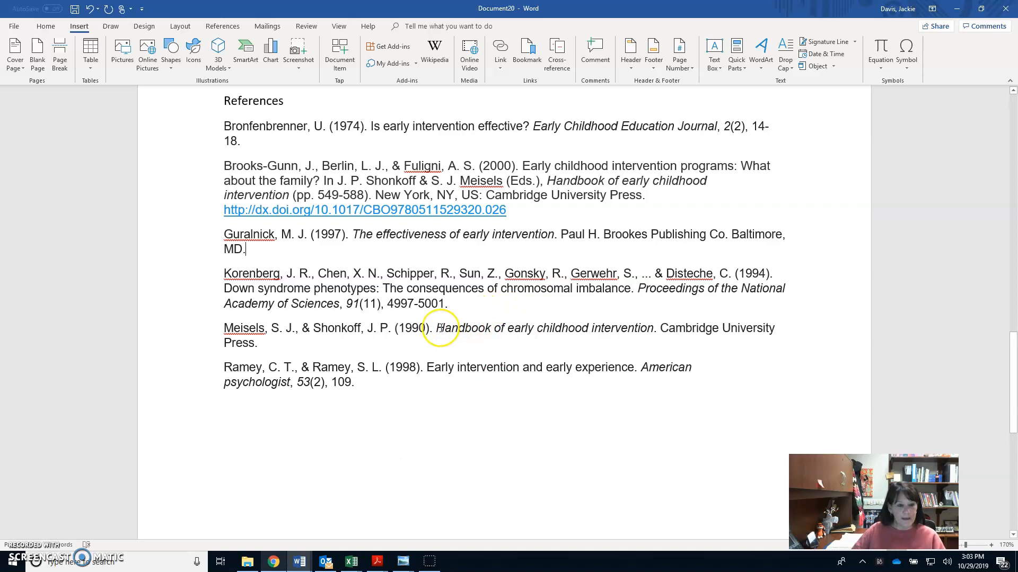
pyautogui.moveTo(440, 328); pyautogui.dragTo(649, 328)
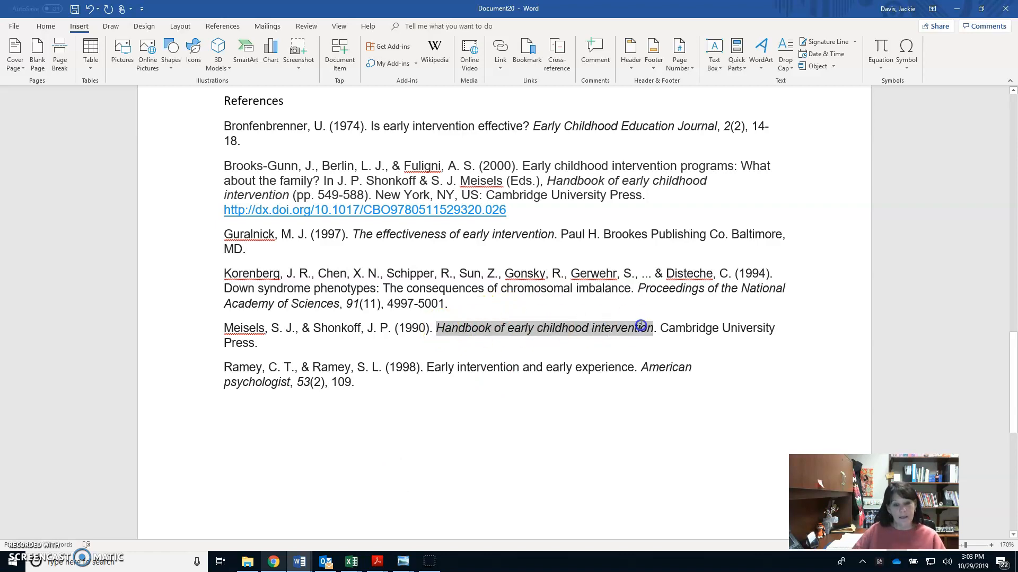
pyautogui.click(845, 364)
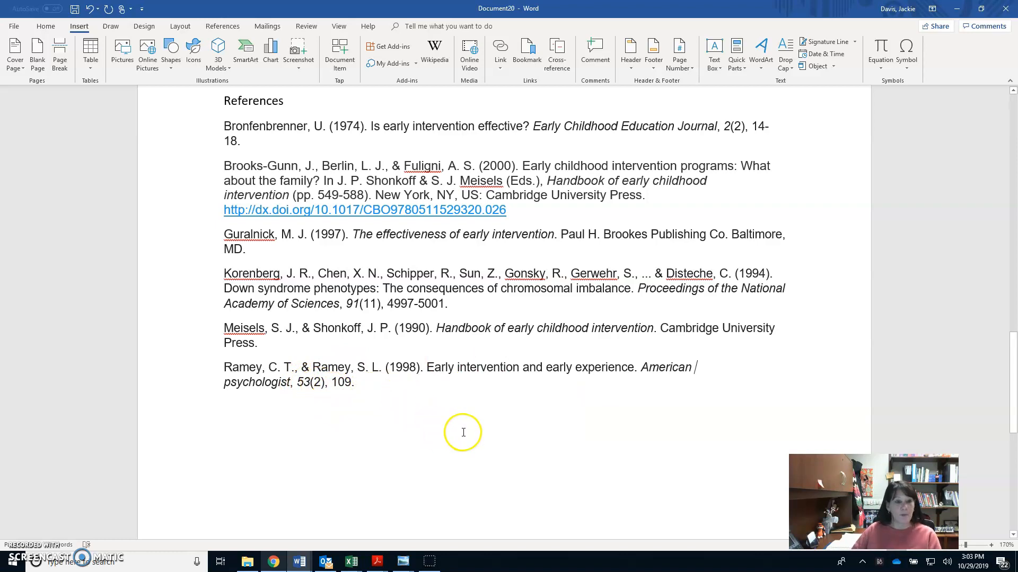
# Set the "References" heading and all reference entries to Times New Roman, size 12.
pyautogui.scroll(2, 458, 427)
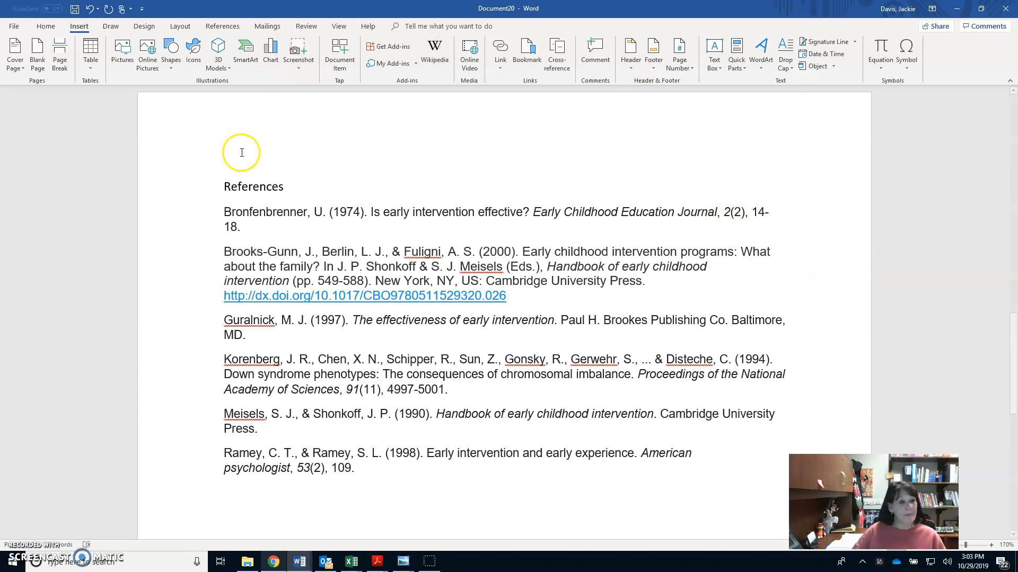
pyautogui.moveTo(227, 192); pyautogui.dragTo(412, 487)
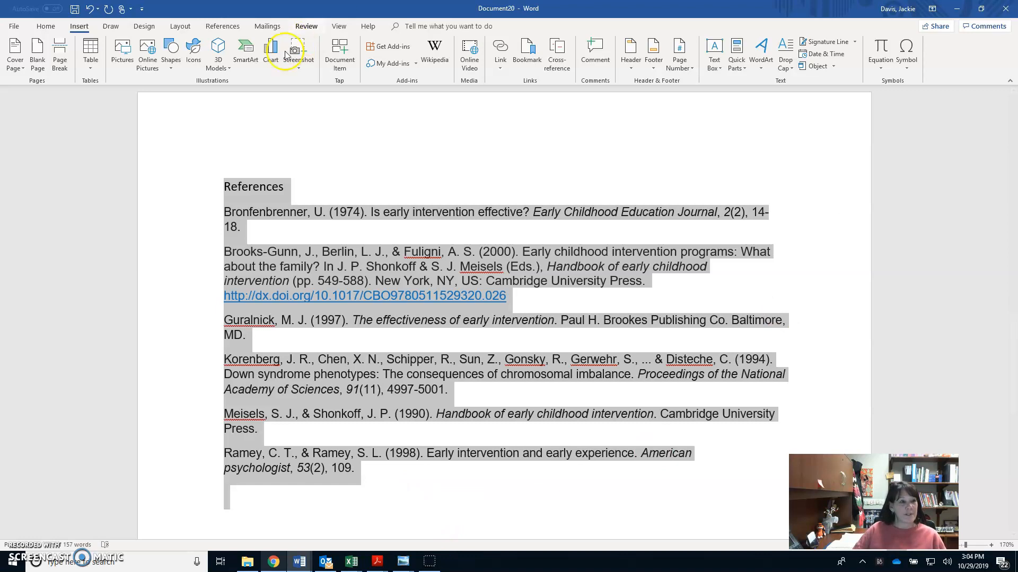
pyautogui.click(49, 27)
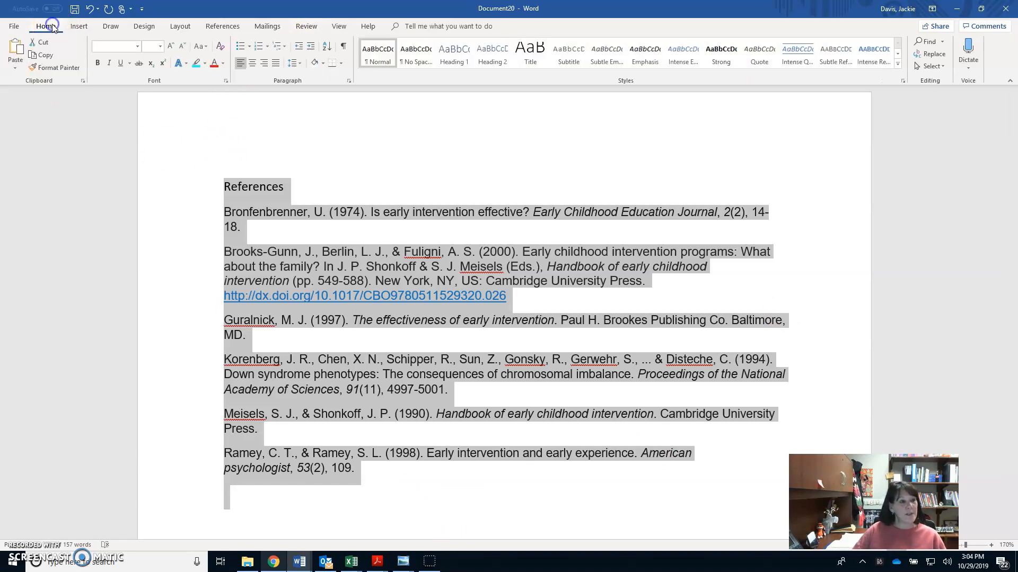
pyautogui.click(138, 48)
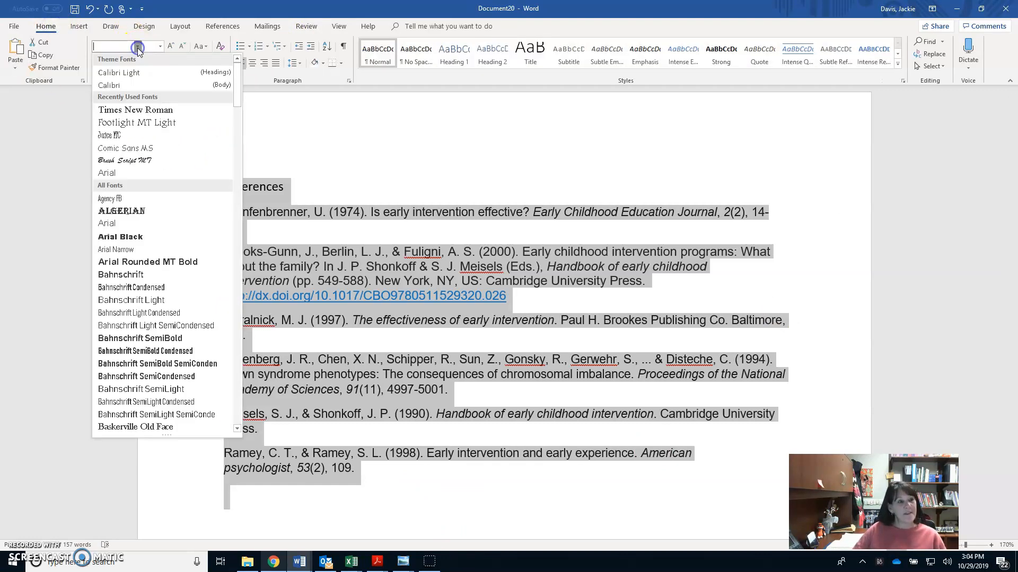
pyautogui.click(141, 109)
pyautogui.click(149, 47)
pyautogui.click(160, 46)
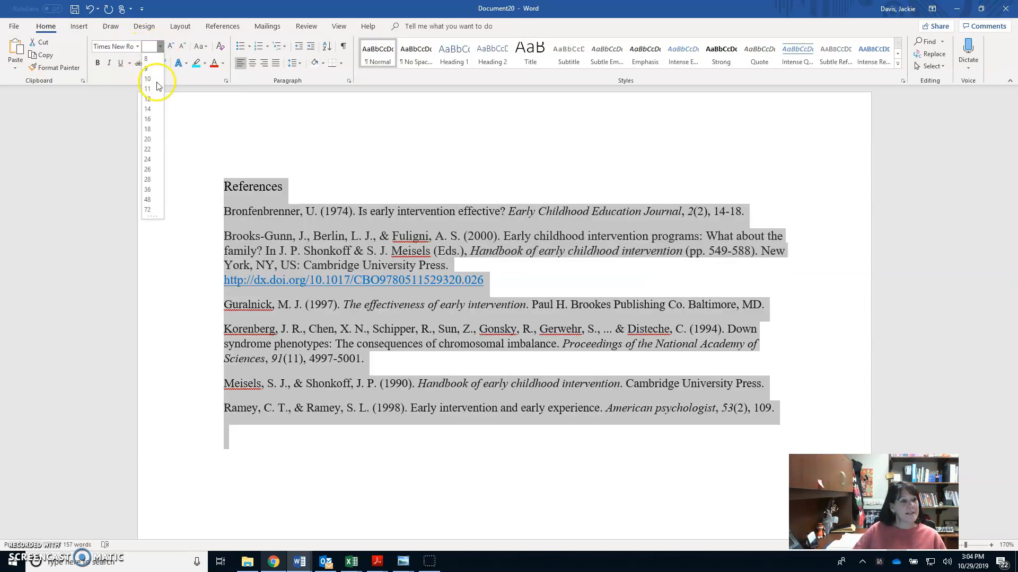
pyautogui.click(148, 99)
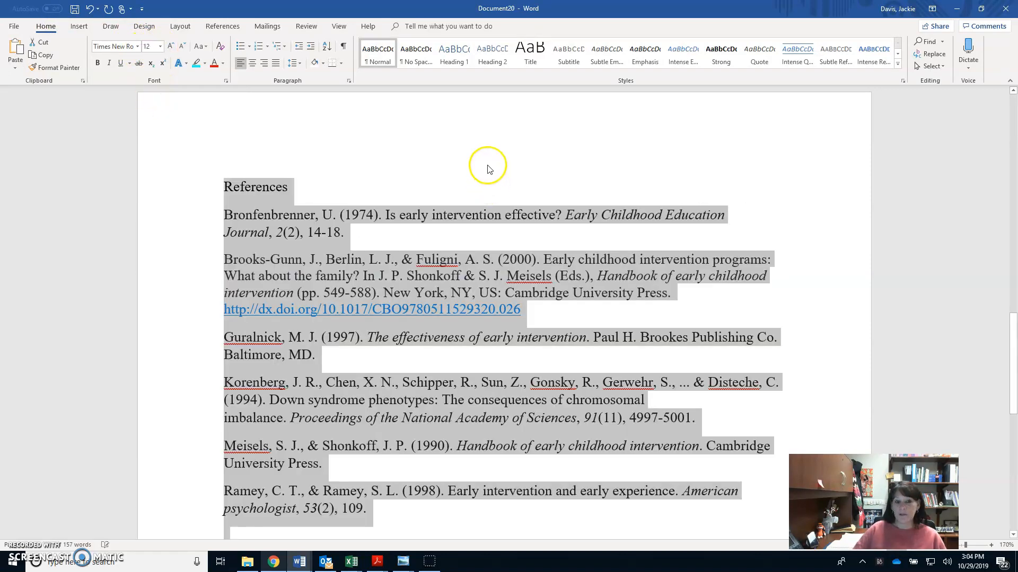
# Give the heading and all references a 0.5" hanging indent, double line spacing, and 0 pt spacing after paragraphs.
pyautogui.scroll(-1, 807, 163)
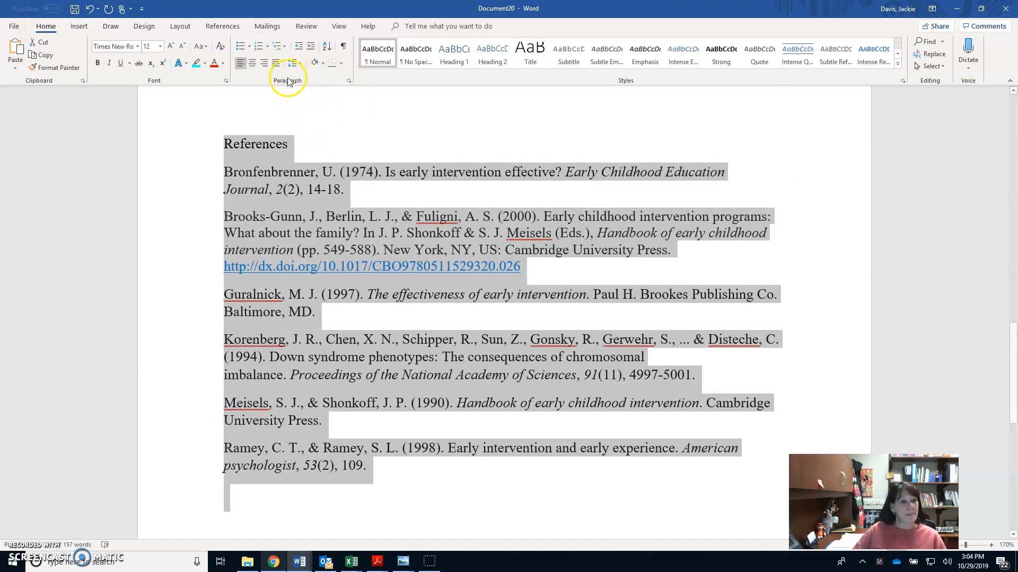
pyautogui.click(348, 80)
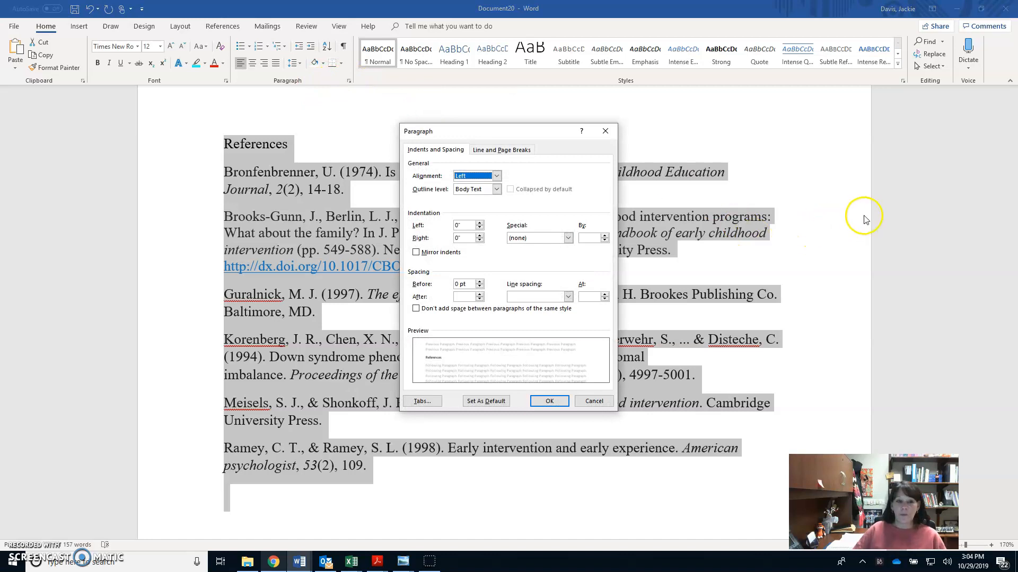
pyautogui.click(568, 239)
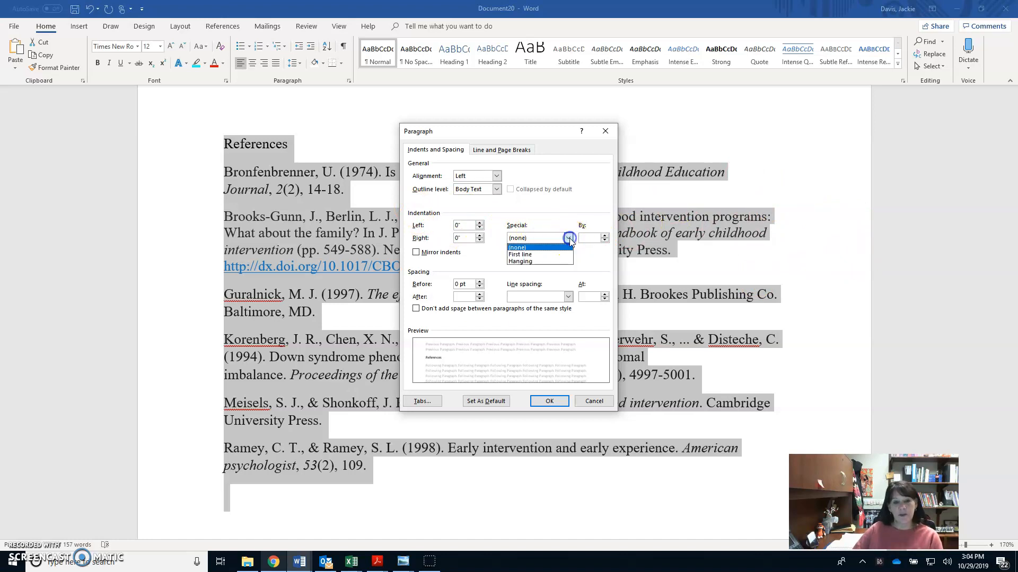
pyautogui.click(541, 262)
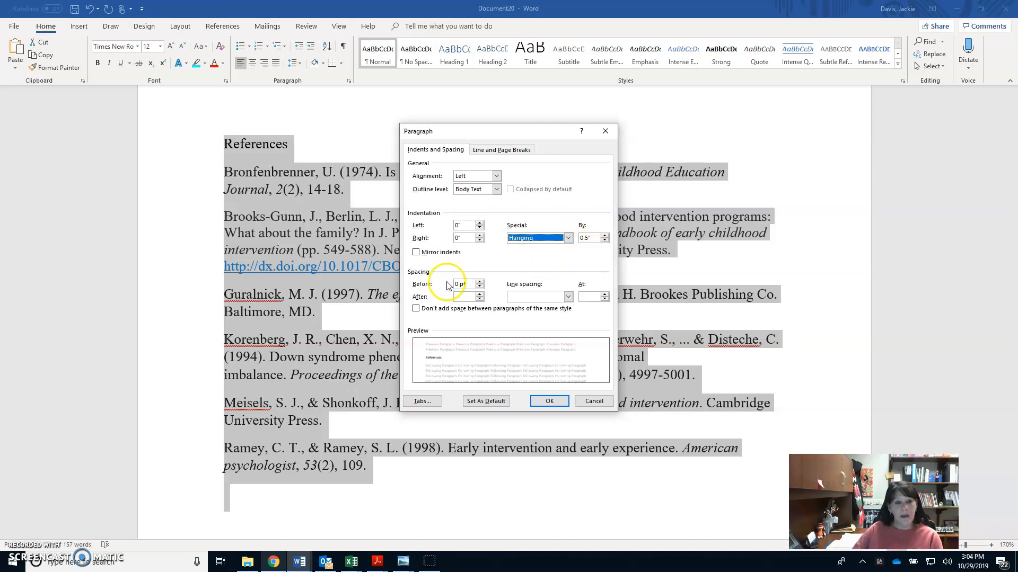
pyautogui.click(480, 300)
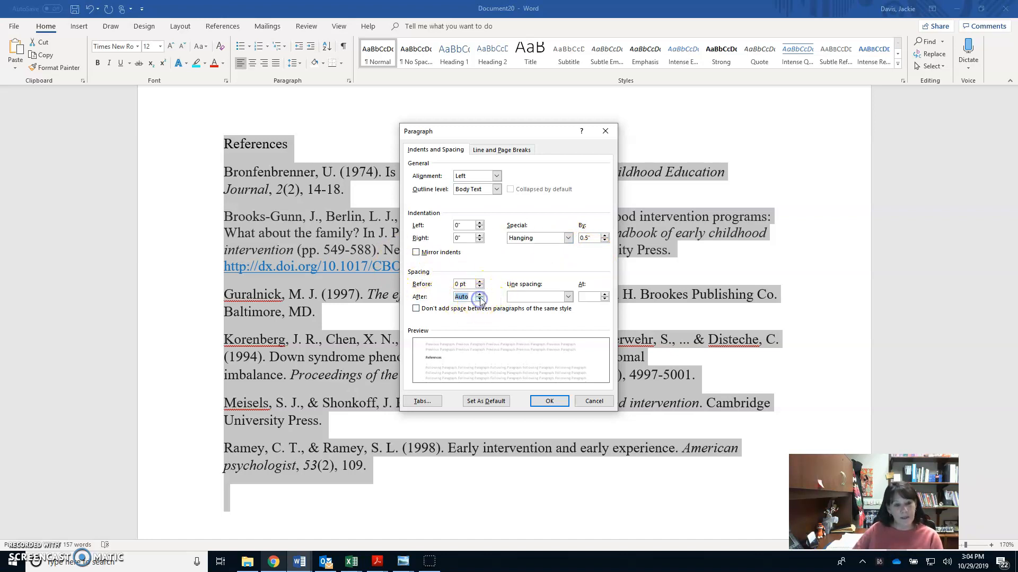
pyautogui.click(567, 296)
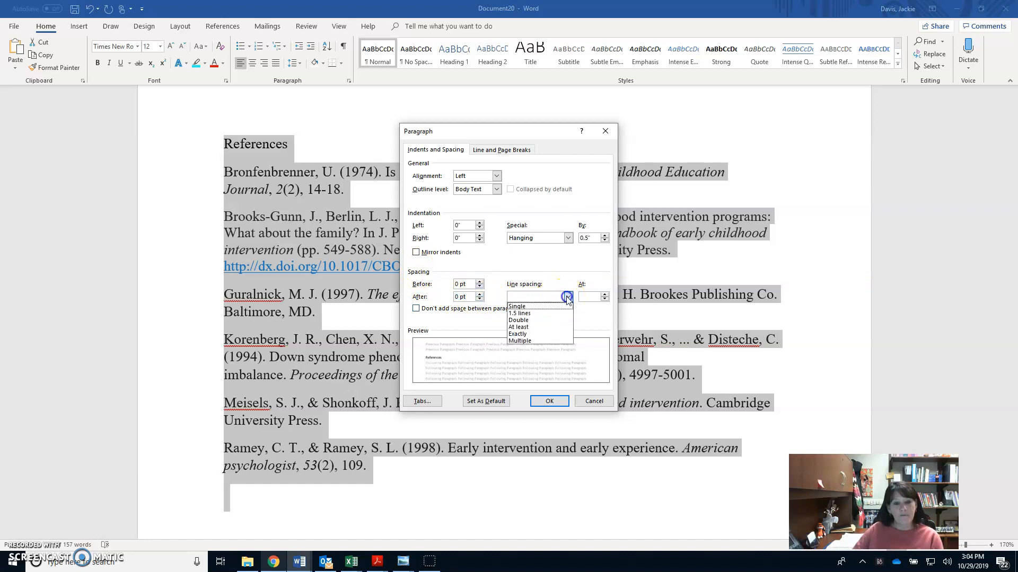
pyautogui.click(519, 321)
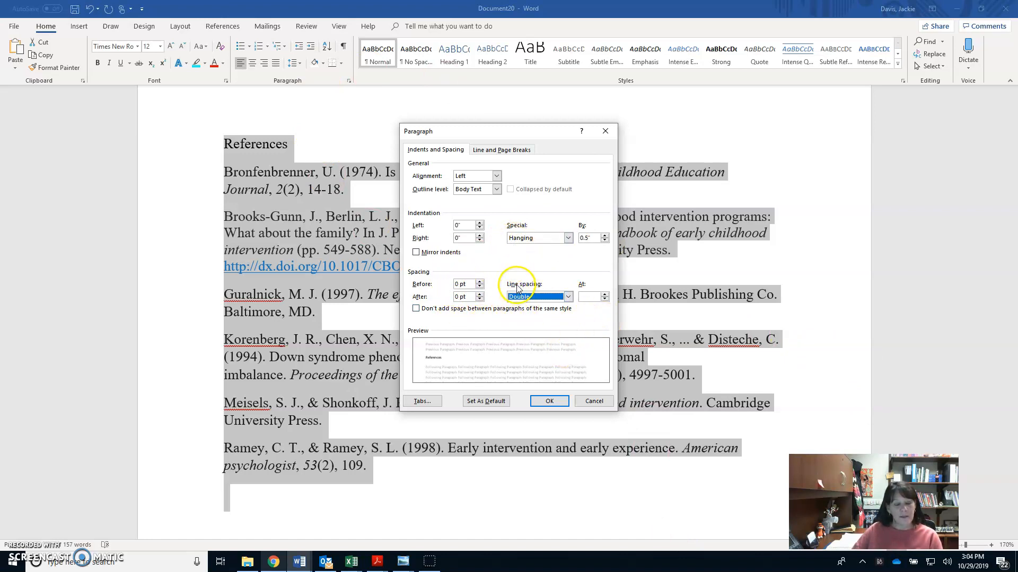
pyautogui.click(548, 402)
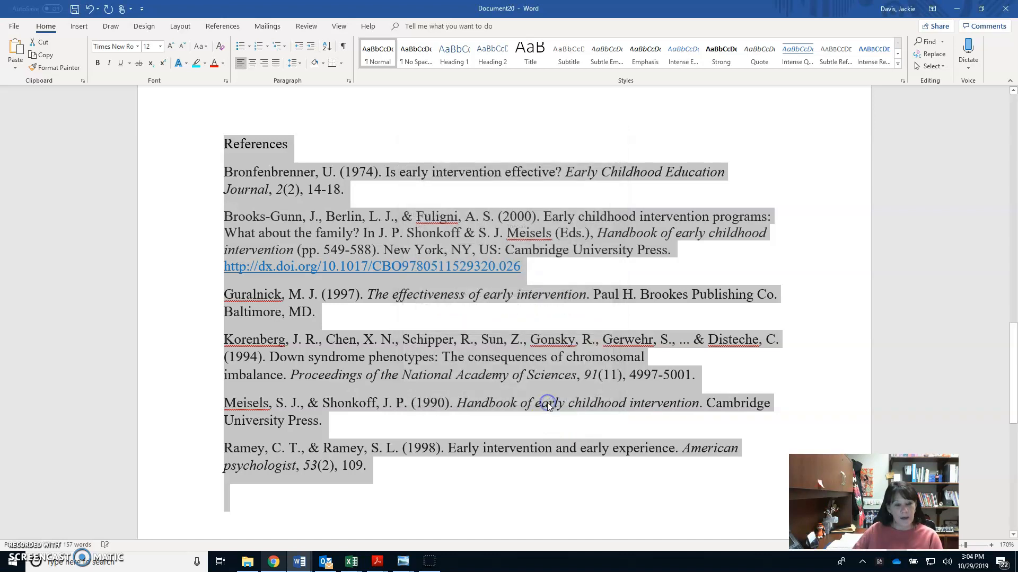
pyautogui.click(830, 272)
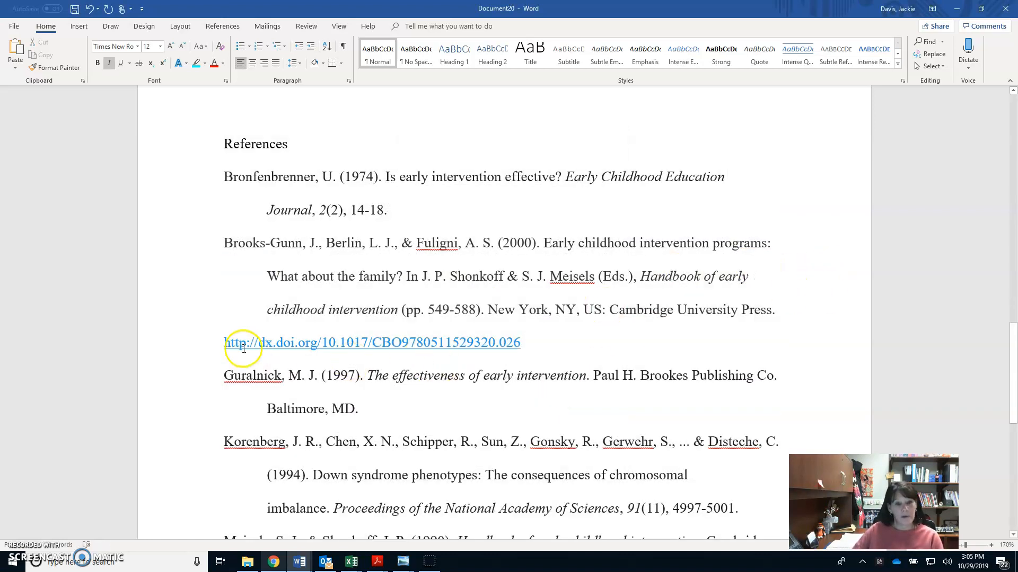
# Try to fix the DOI link's alignment by reapplying the hanging indent to the whole 2000 reference.
pyautogui.click(224, 343)
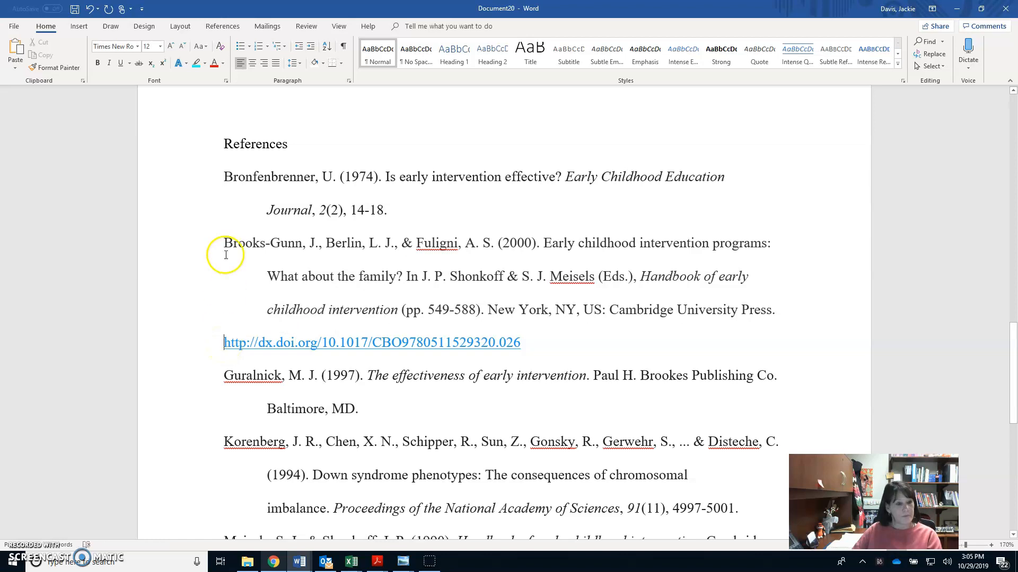
pyautogui.moveTo(223, 243); pyautogui.dragTo(536, 348)
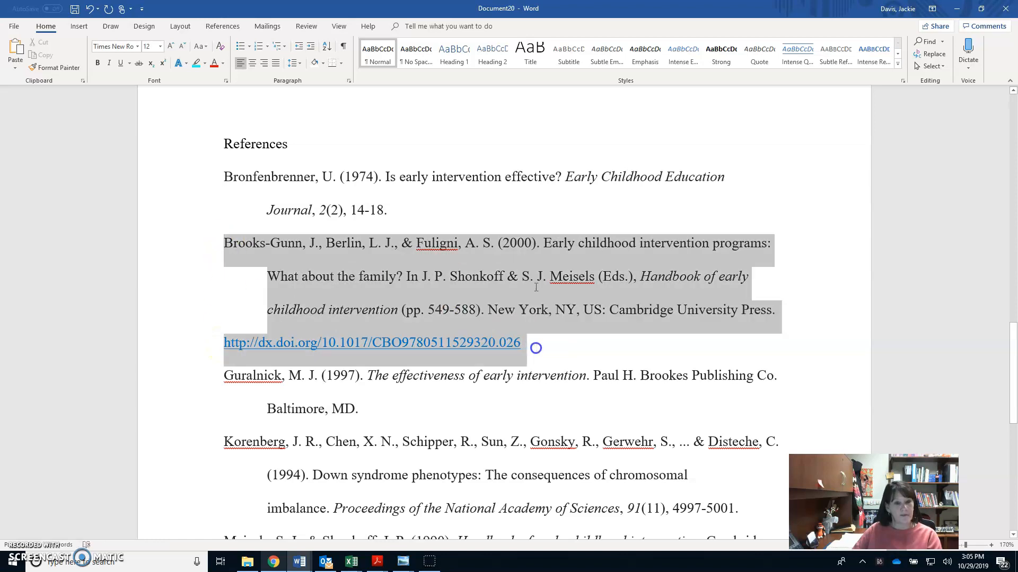
pyautogui.click(349, 81)
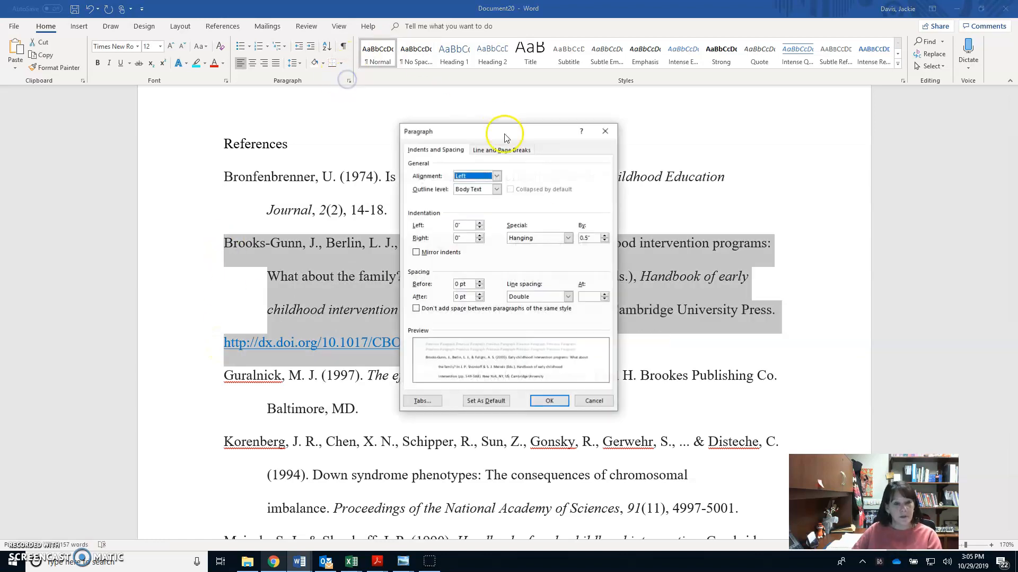
pyautogui.click(568, 238)
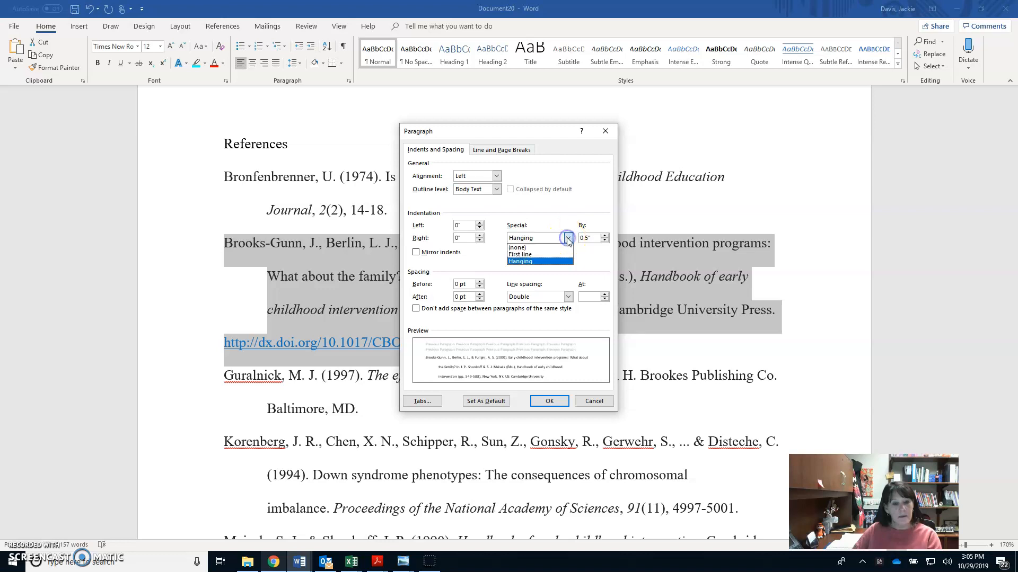
pyautogui.click(541, 264)
pyautogui.click(550, 401)
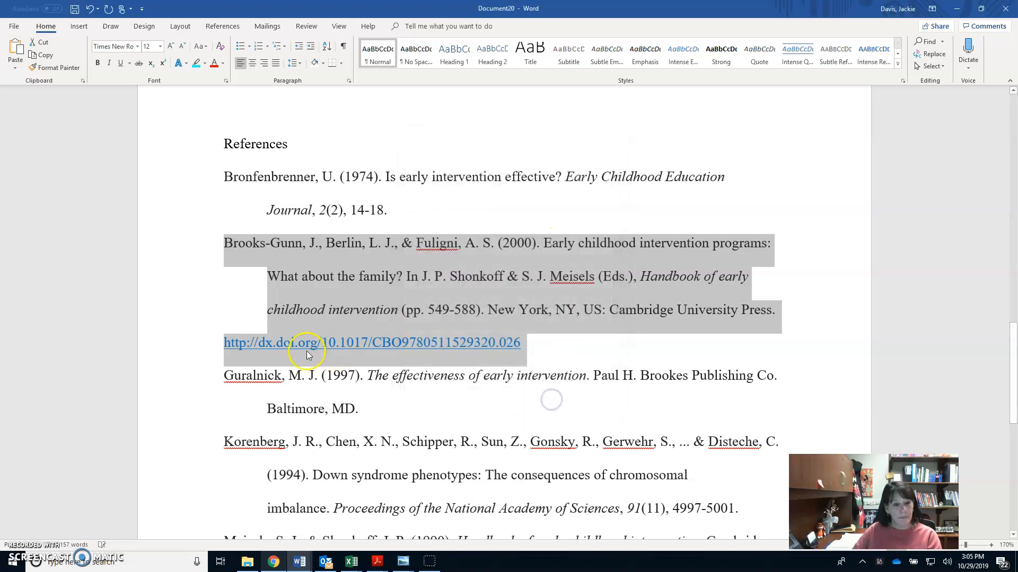
# Indent the DOI link line of the 2000 reference so it aligns with that entry's hanging lines.
pyautogui.click(225, 345)
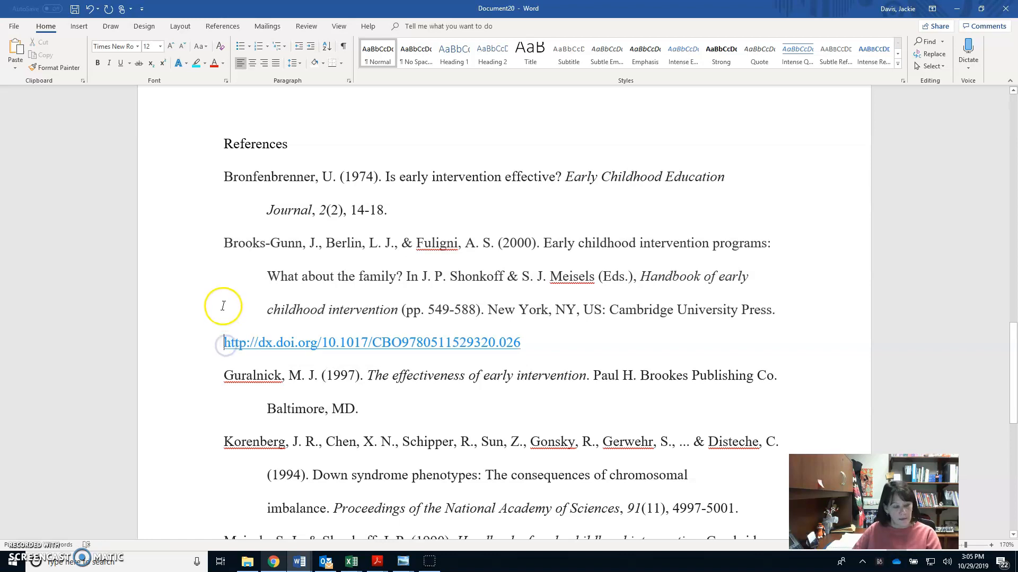
pyautogui.press('Return')
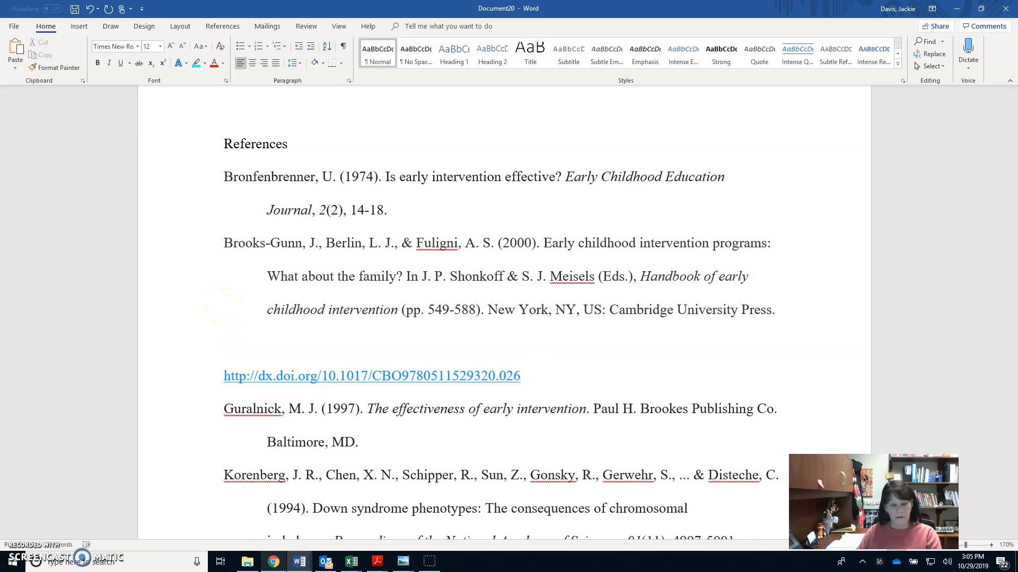
pyautogui.press('BackSpace')
pyautogui.press('Tab')
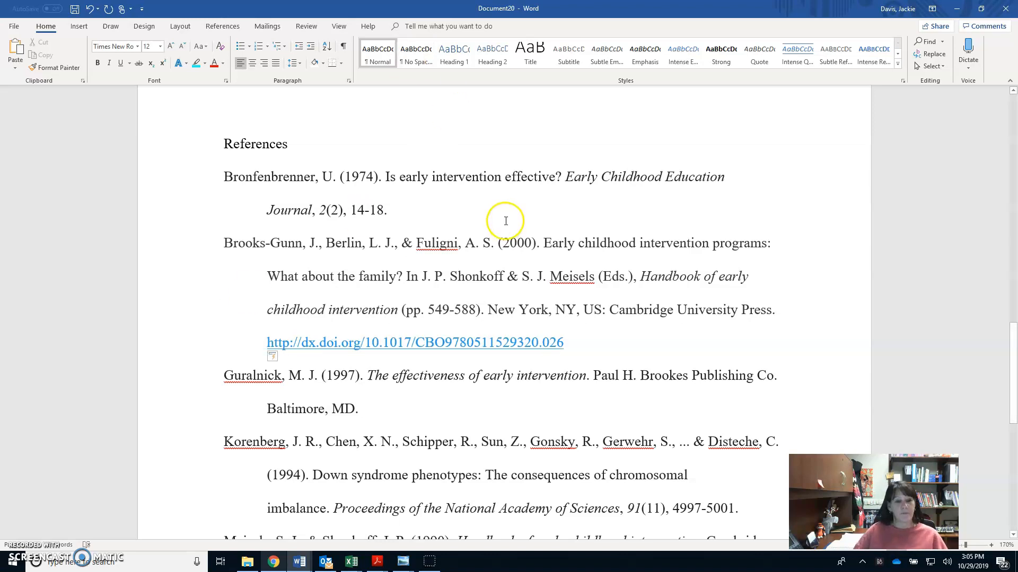
# Try to center the "References" heading, and undo the misplaced centering.
pyautogui.moveTo(221, 142); pyautogui.dragTo(292, 144)
pyautogui.click(292, 144)
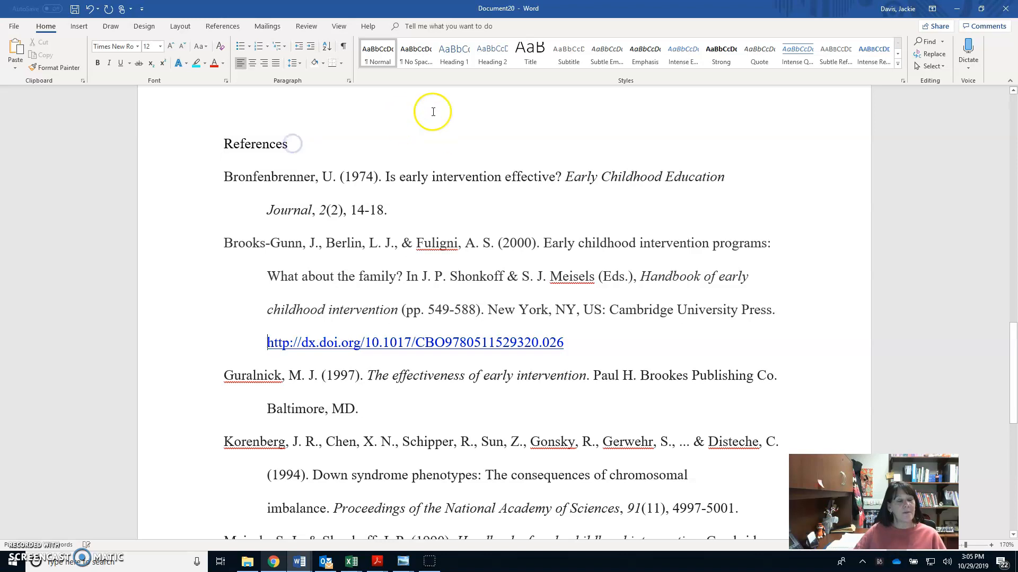
pyautogui.click(253, 64)
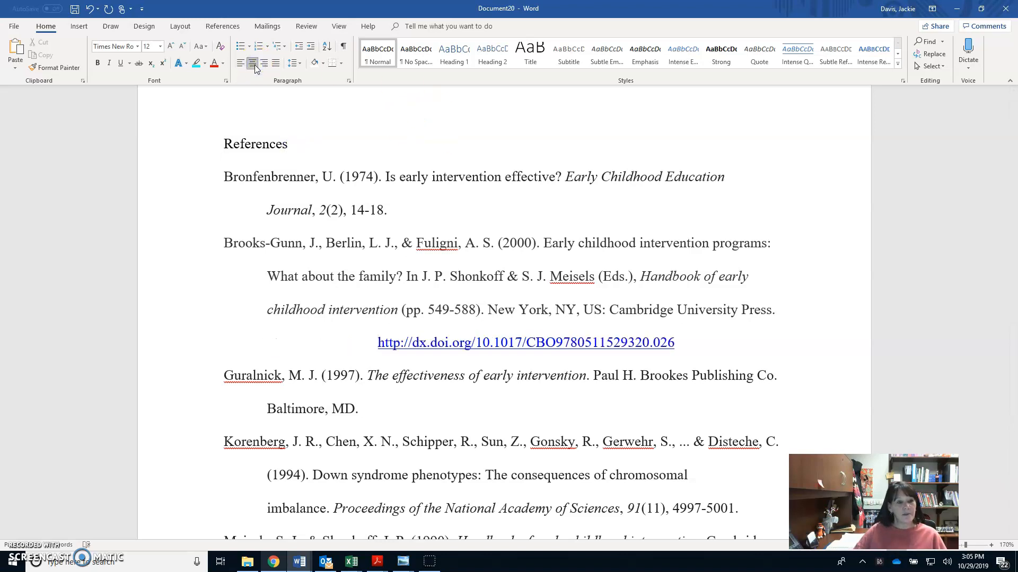
pyautogui.click(91, 9)
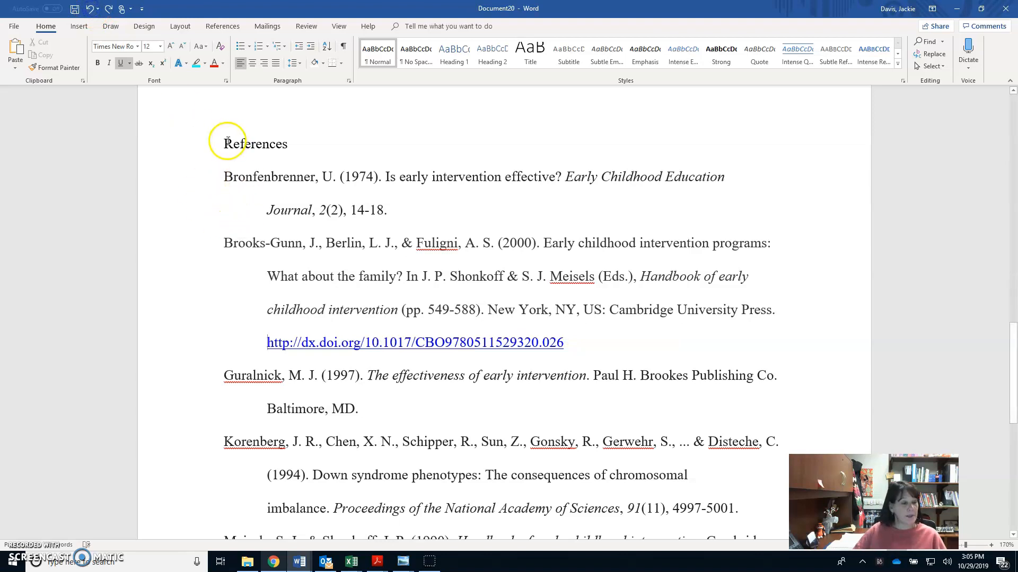
# Center the "References" heading above the entries and make it bold.
pyautogui.moveTo(225, 145); pyautogui.dragTo(316, 143)
pyautogui.click(310, 138)
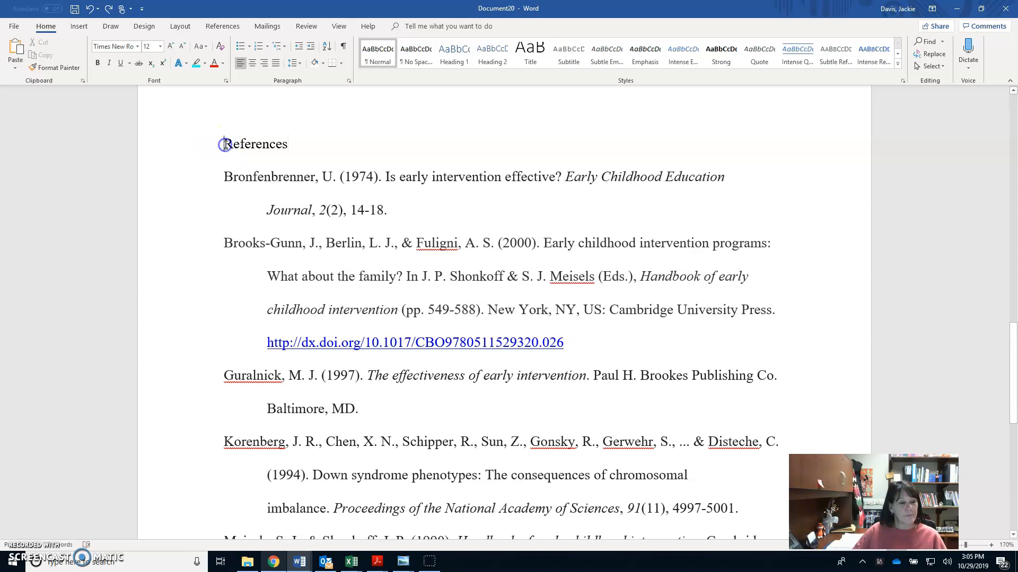
pyautogui.moveTo(225, 145); pyautogui.dragTo(266, 144)
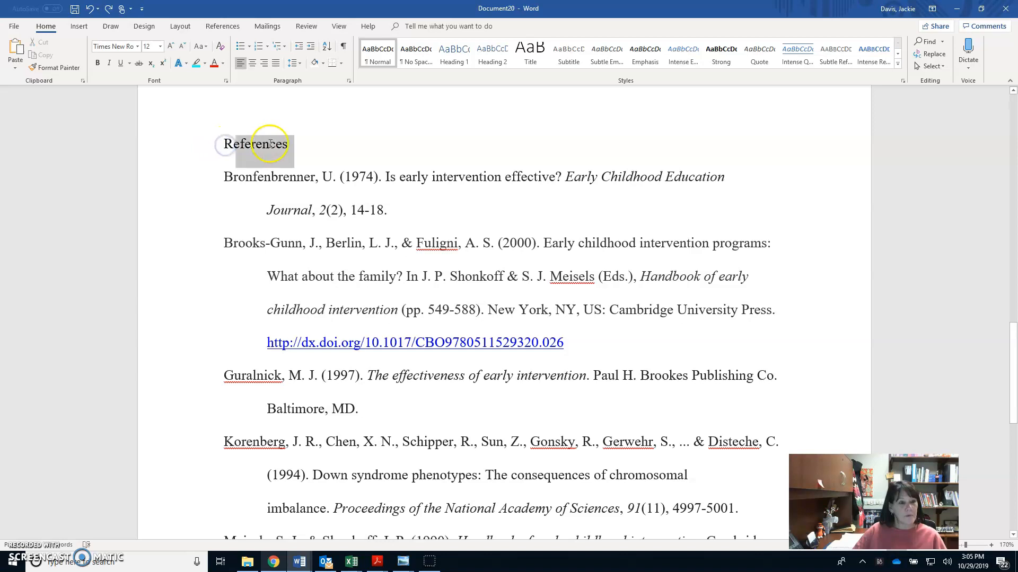
pyautogui.click(252, 63)
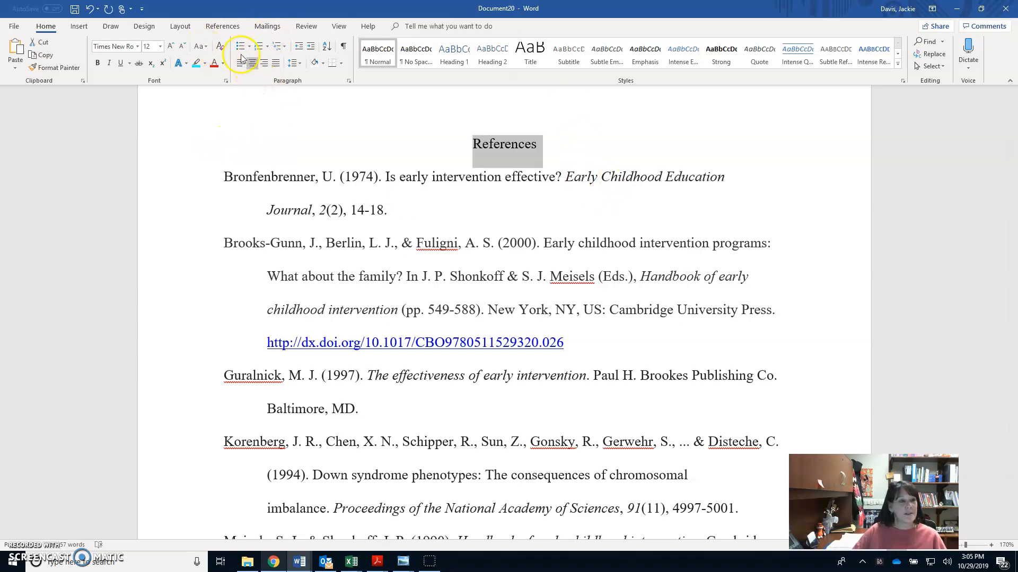
pyautogui.click(98, 63)
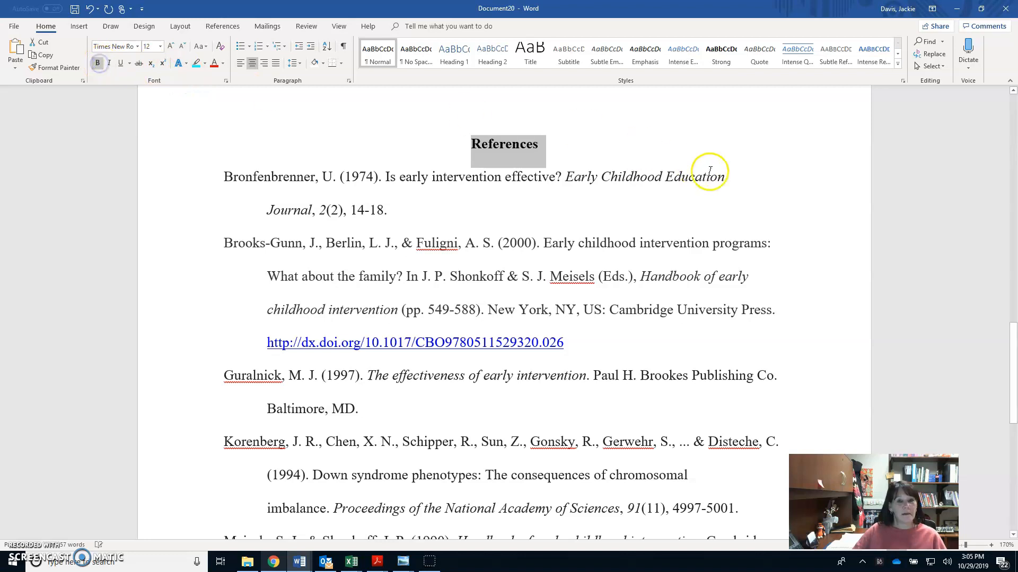
pyautogui.click(815, 193)
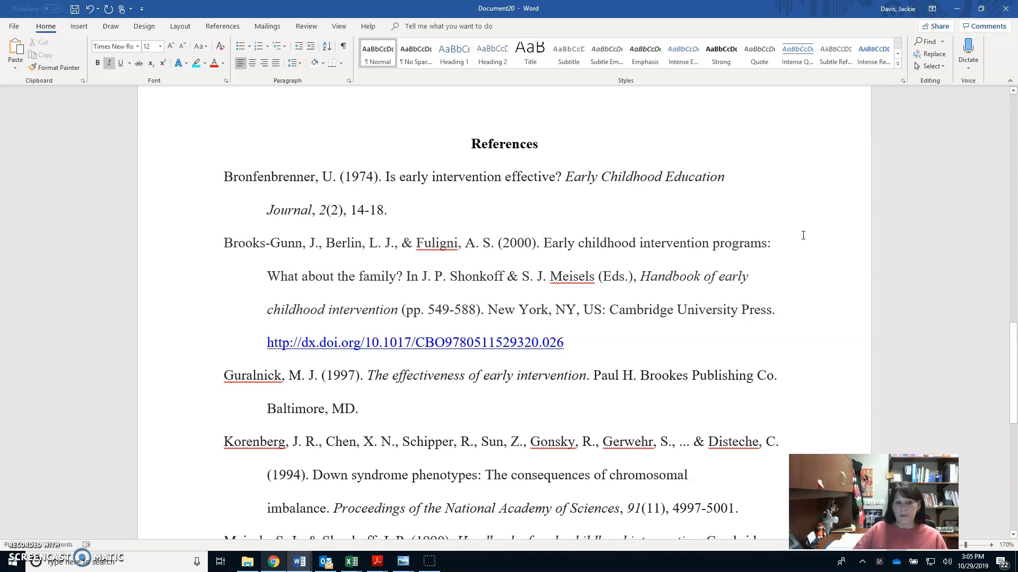
# Review the formatted references page from the heading to the last entry, including the page break above it.
pyautogui.scroll(-5, 803, 235)
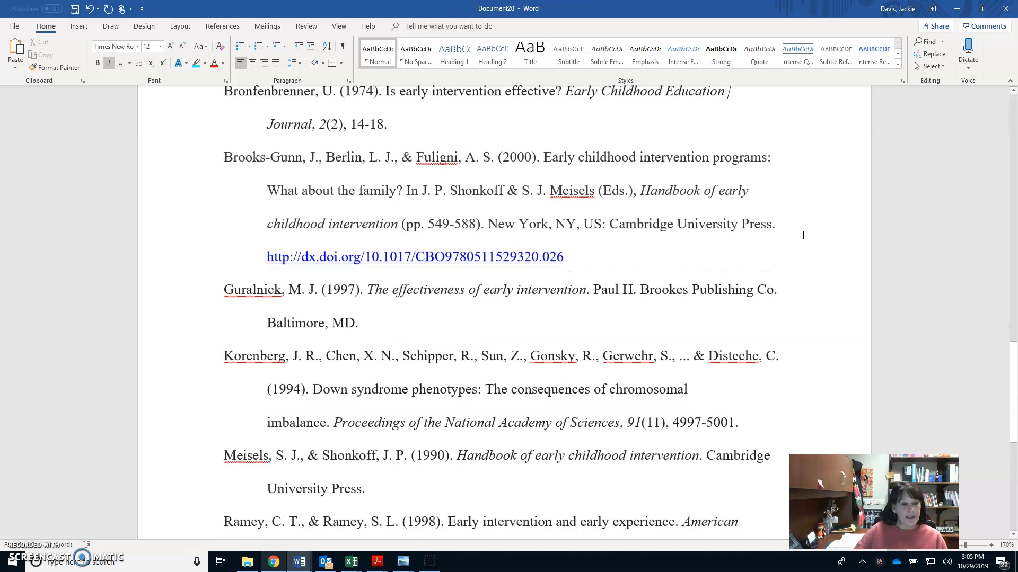
pyautogui.scroll(4, 803, 235)
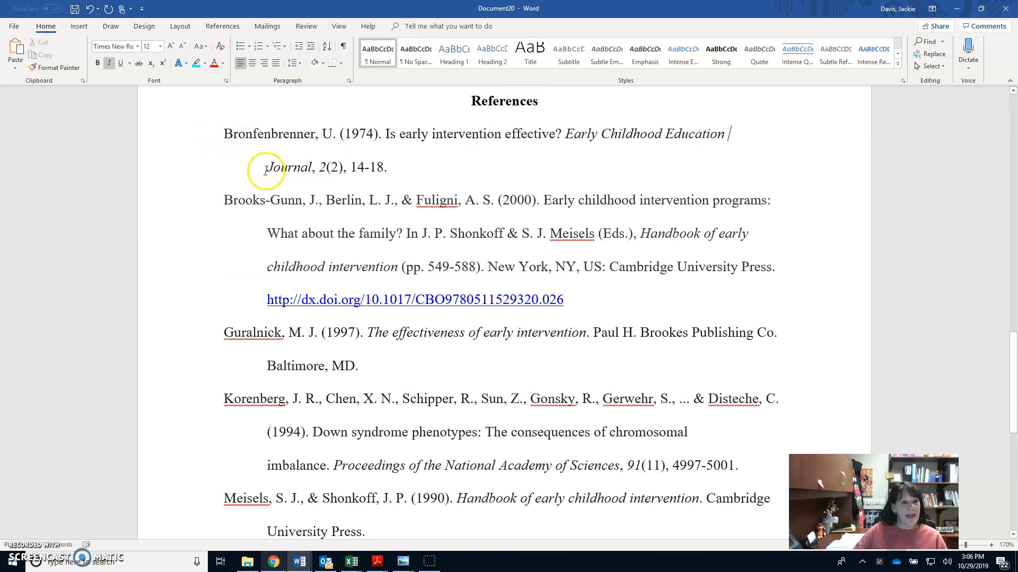
pyautogui.scroll(-4, 827, 231)
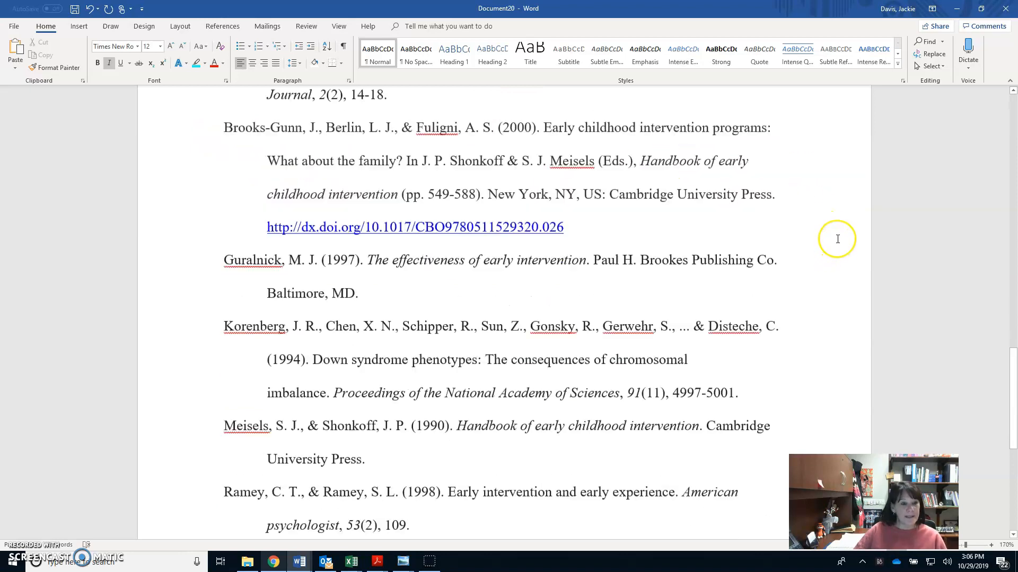
pyautogui.scroll(7, 840, 242)
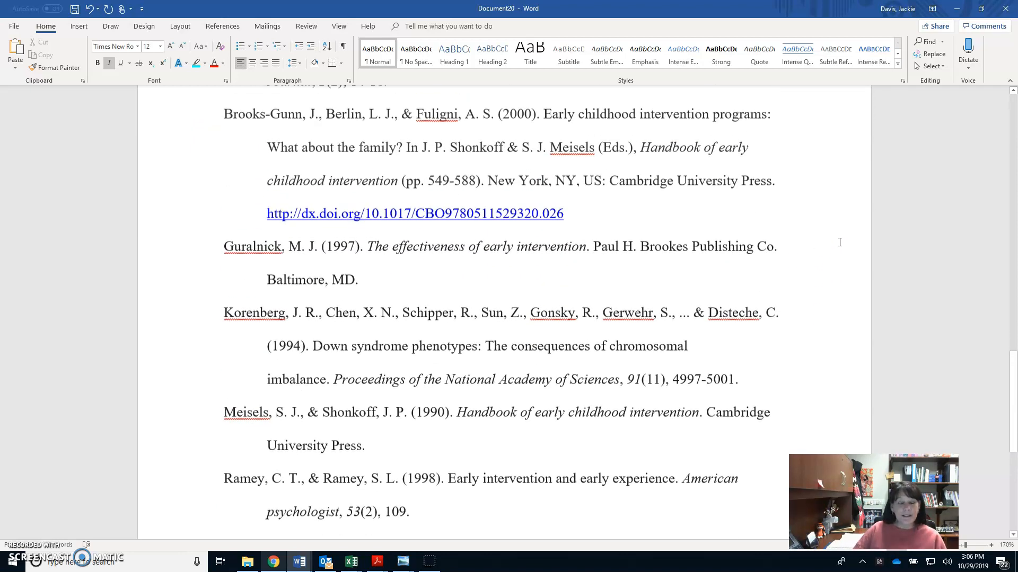
pyautogui.scroll(10, 839, 242)
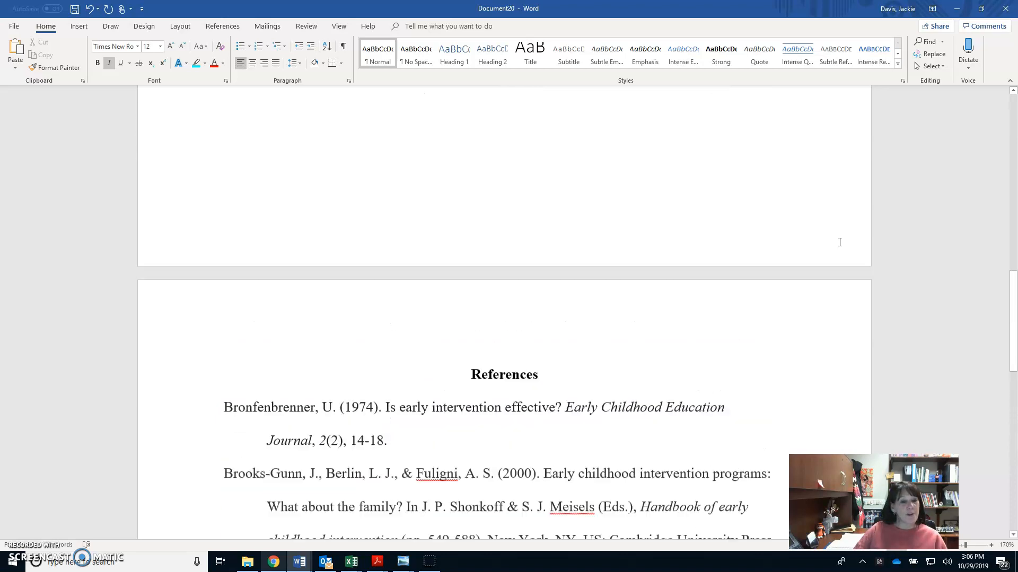
pyautogui.scroll(3, 666, 207)
pyautogui.scroll(-15, 652, 205)
pyautogui.scroll(-8, 641, 204)
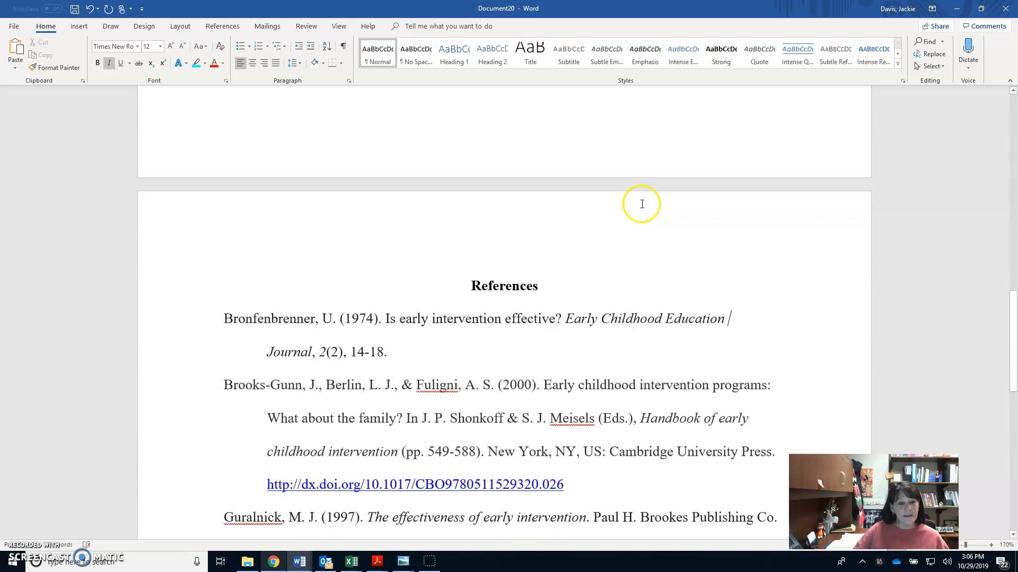